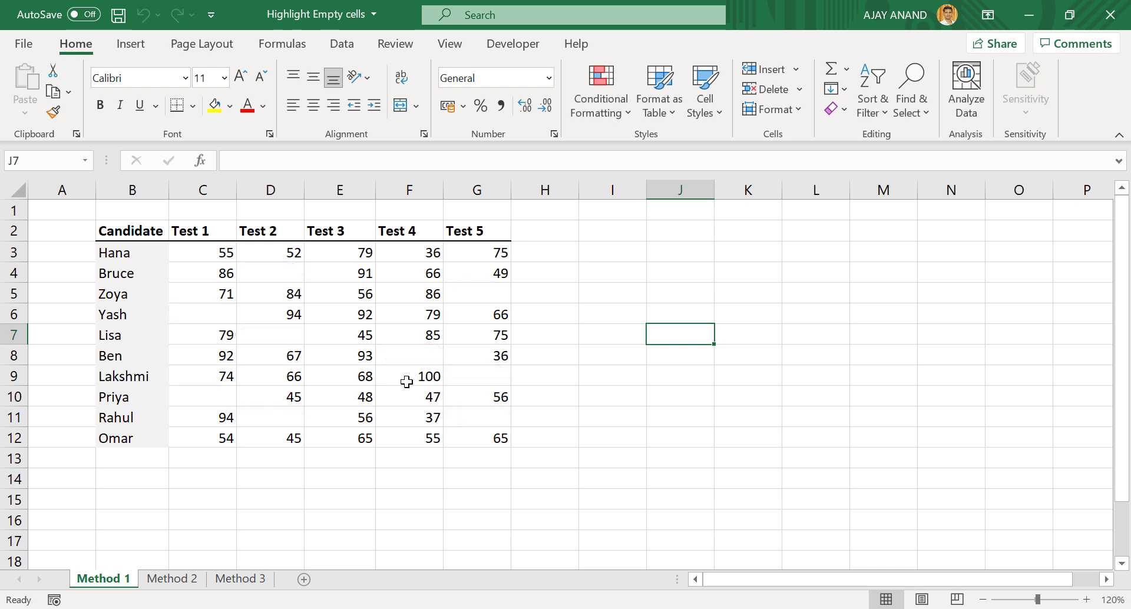
Step: Start a new conditional formatting rule on C3:G12 that formats only cells with Blanks
{"action": "left_click_drag", "start_coordinate": [206, 257], "coordinate": [479, 430]}
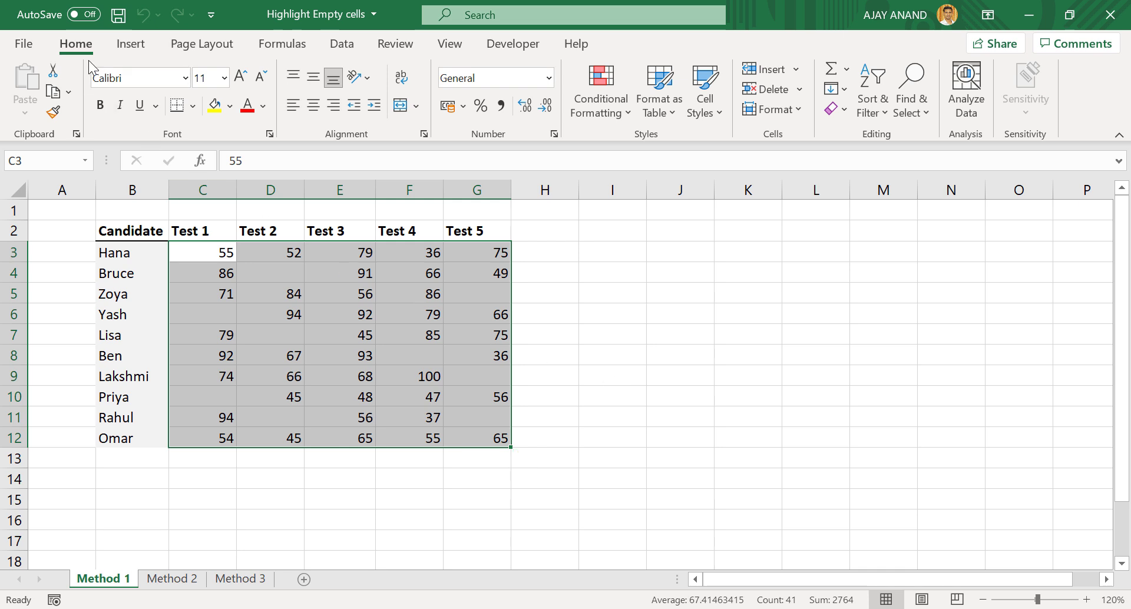
{"action": "left_click", "coordinate": [606, 113]}
{"action": "left_click", "coordinate": [603, 108]}
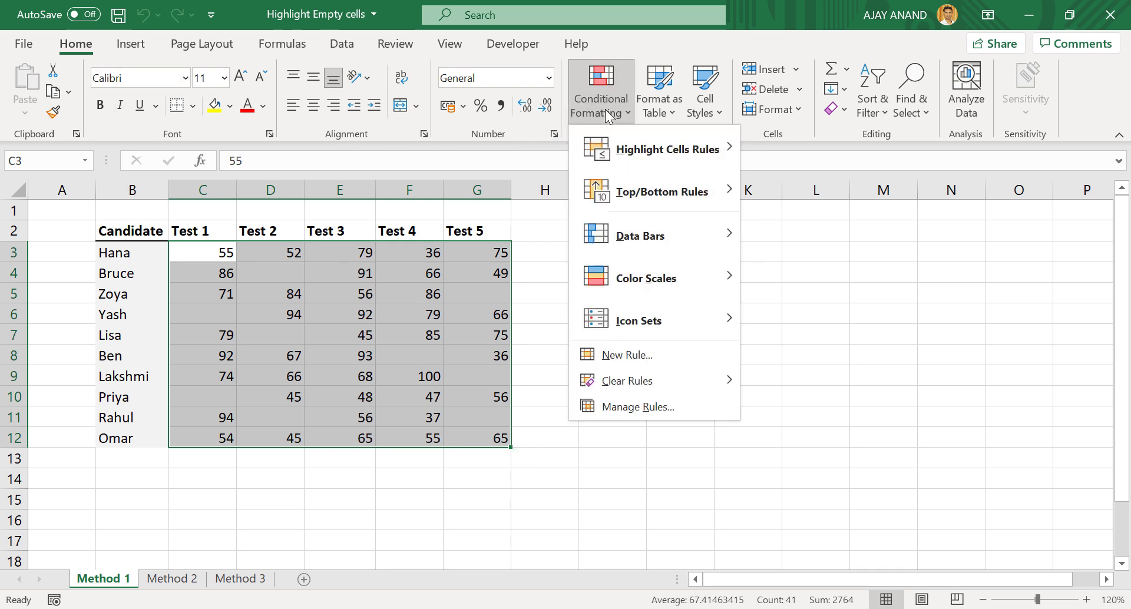
{"action": "left_click", "coordinate": [646, 358]}
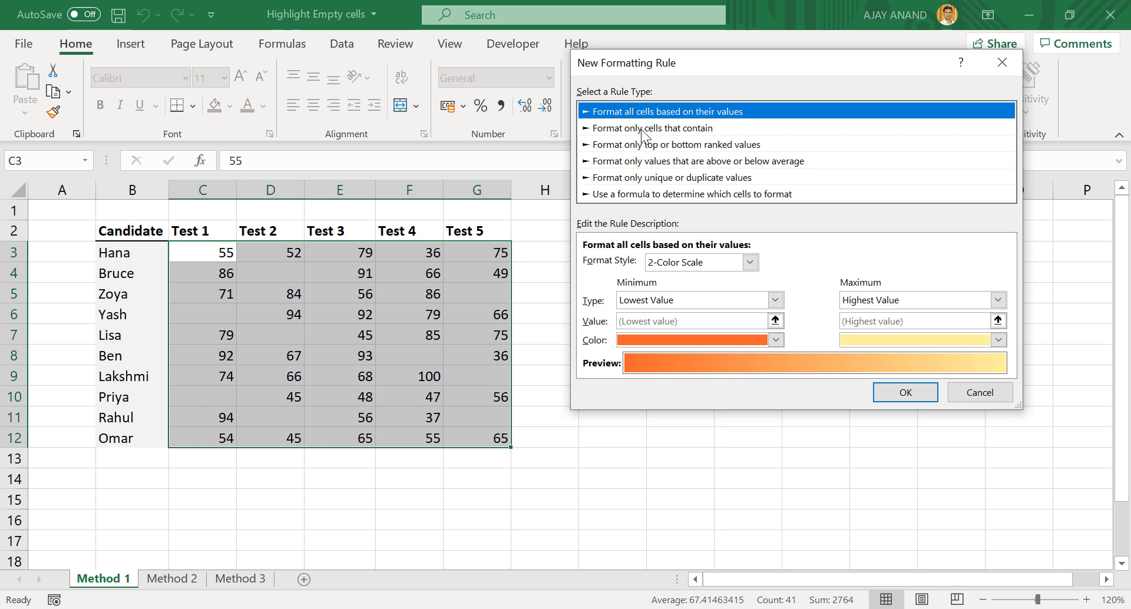
{"action": "left_click", "coordinate": [673, 129]}
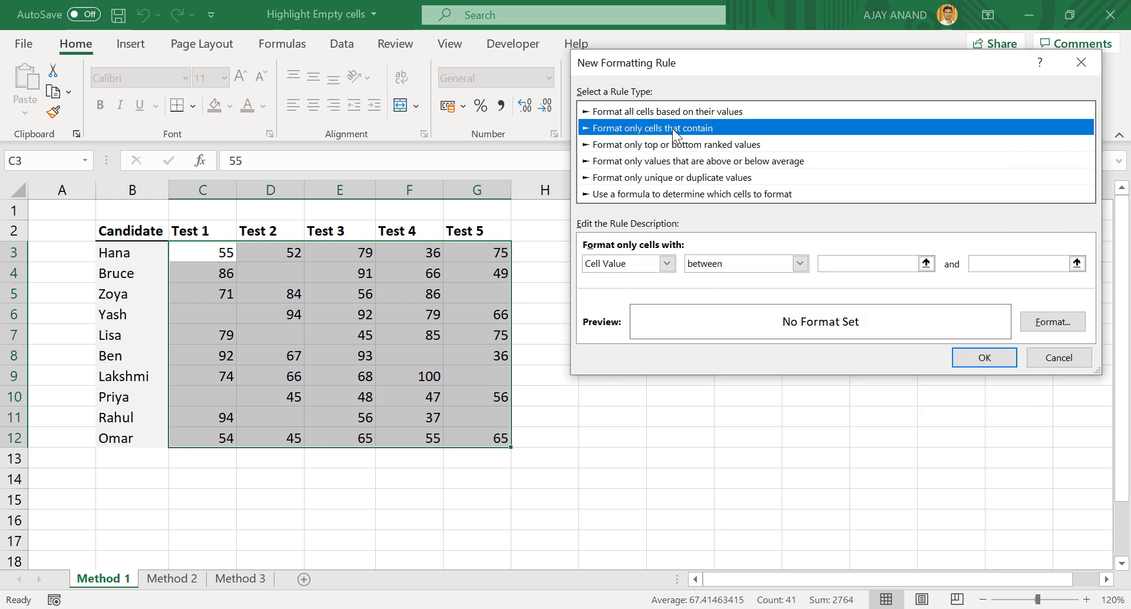
{"action": "left_click", "coordinate": [667, 265]}
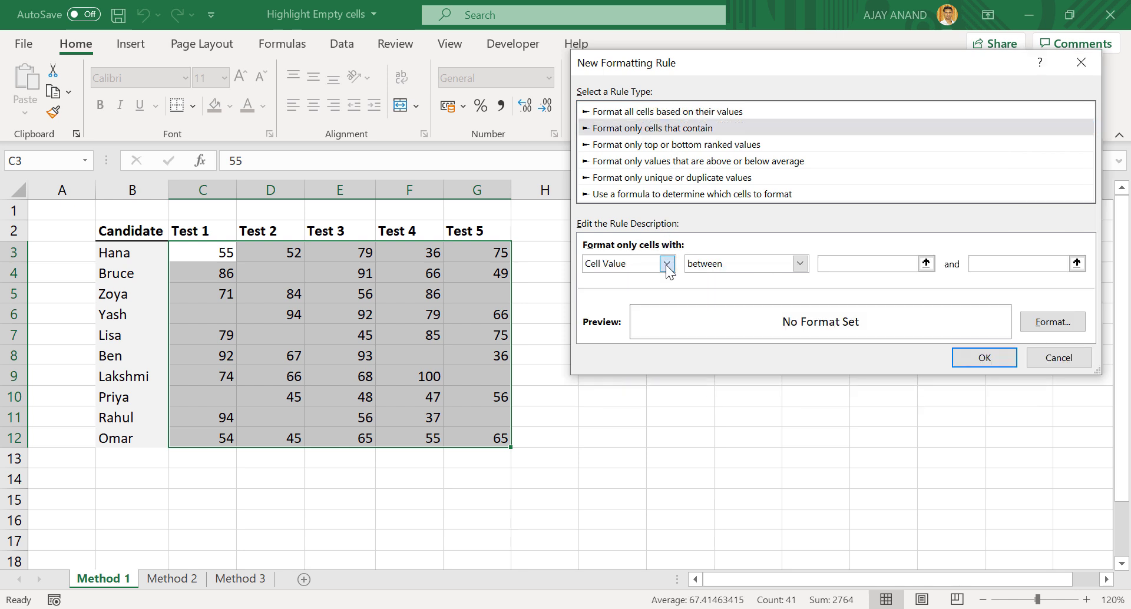
{"action": "left_click", "coordinate": [638, 319]}
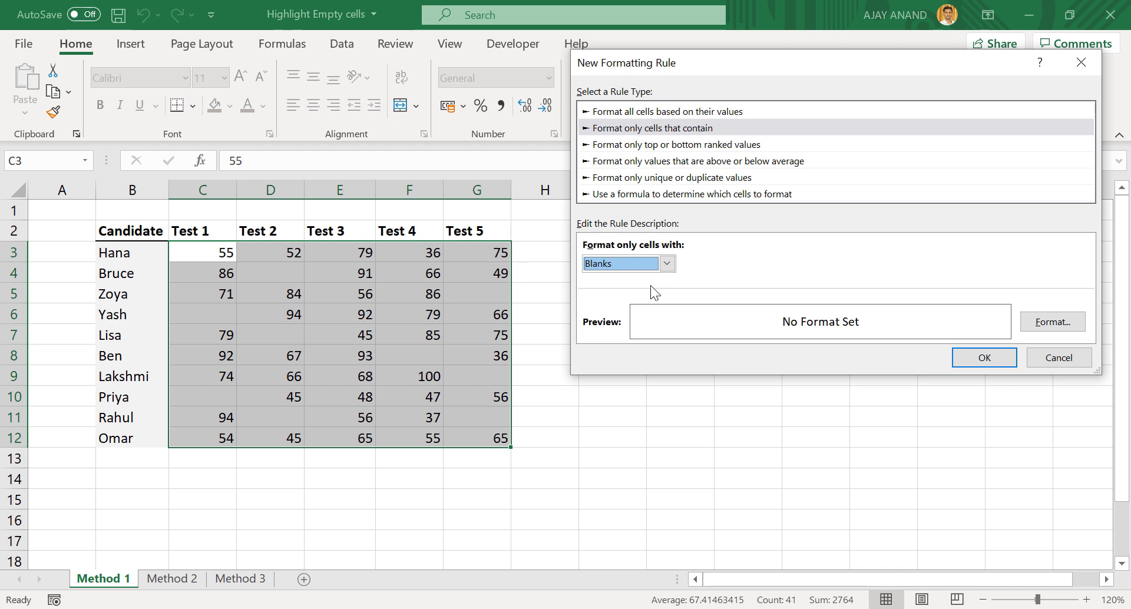
Step: Give the blank-cell rule a light orange fill and apply it to C3:G12
{"action": "left_click", "coordinate": [1031, 324]}
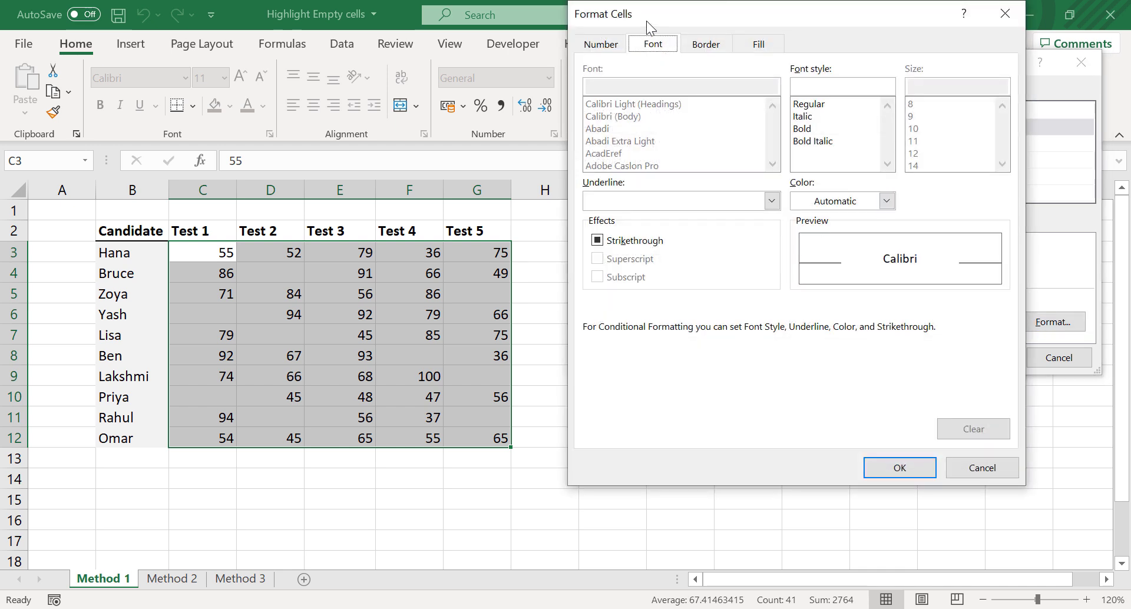
{"action": "left_click", "coordinate": [759, 45]}
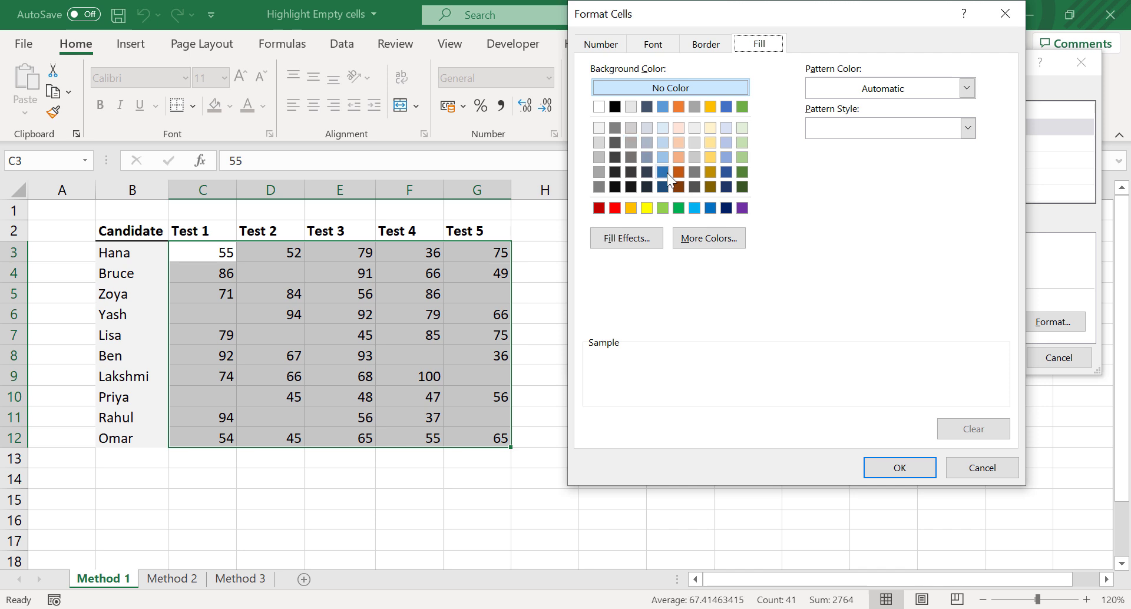
{"action": "left_click", "coordinate": [681, 158]}
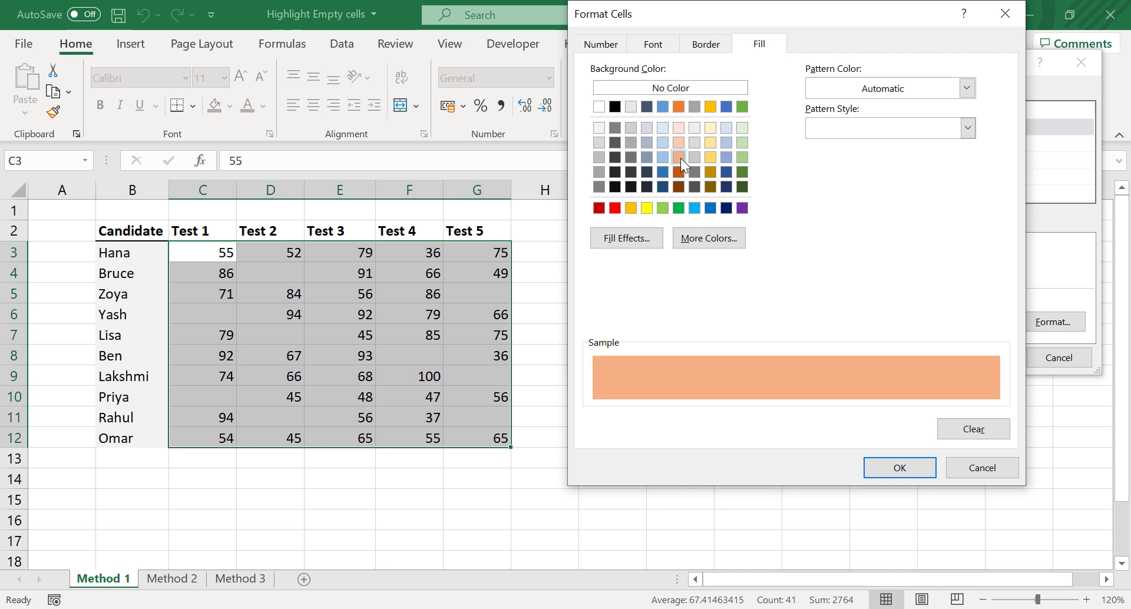
{"action": "left_click", "coordinate": [881, 466]}
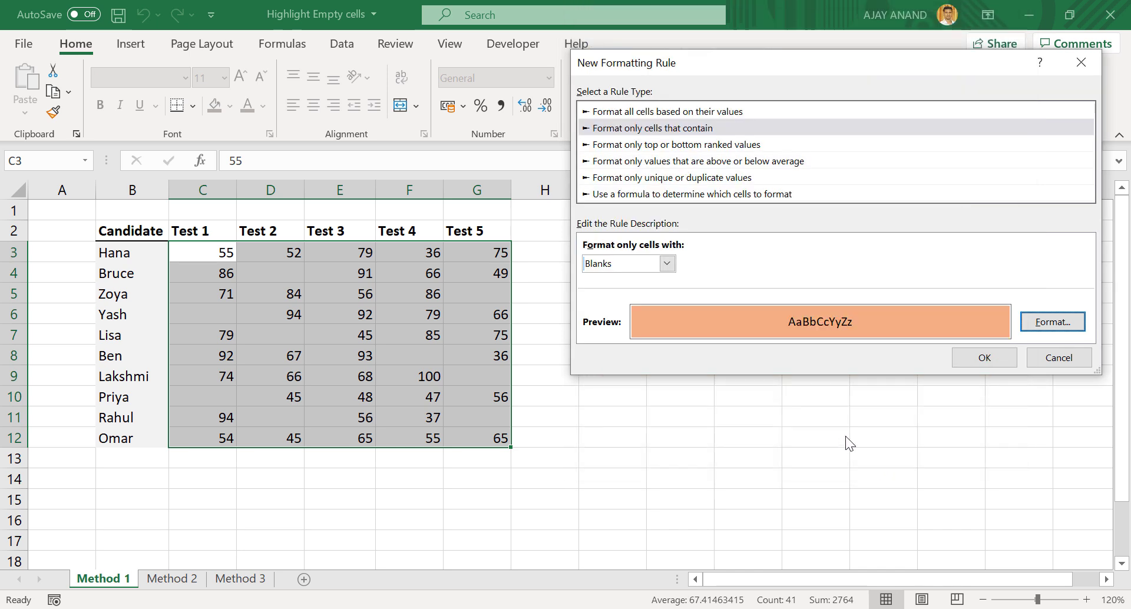
{"action": "left_click", "coordinate": [966, 358]}
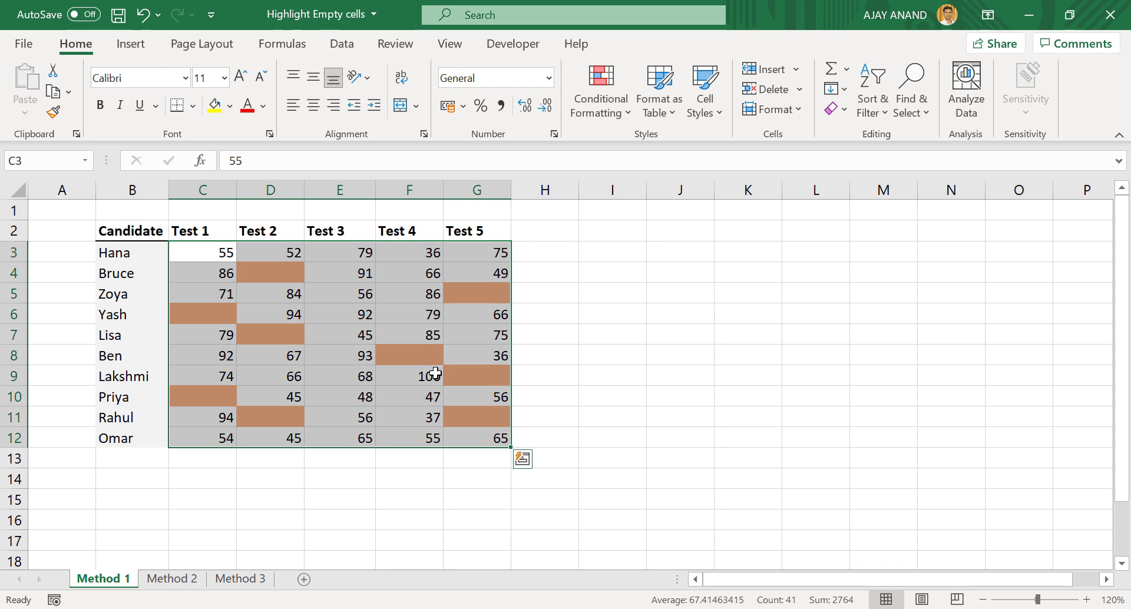
Step: Clear the scores in E4:E5 and D9:E10 so they show orange
{"action": "left_click", "coordinate": [640, 355]}
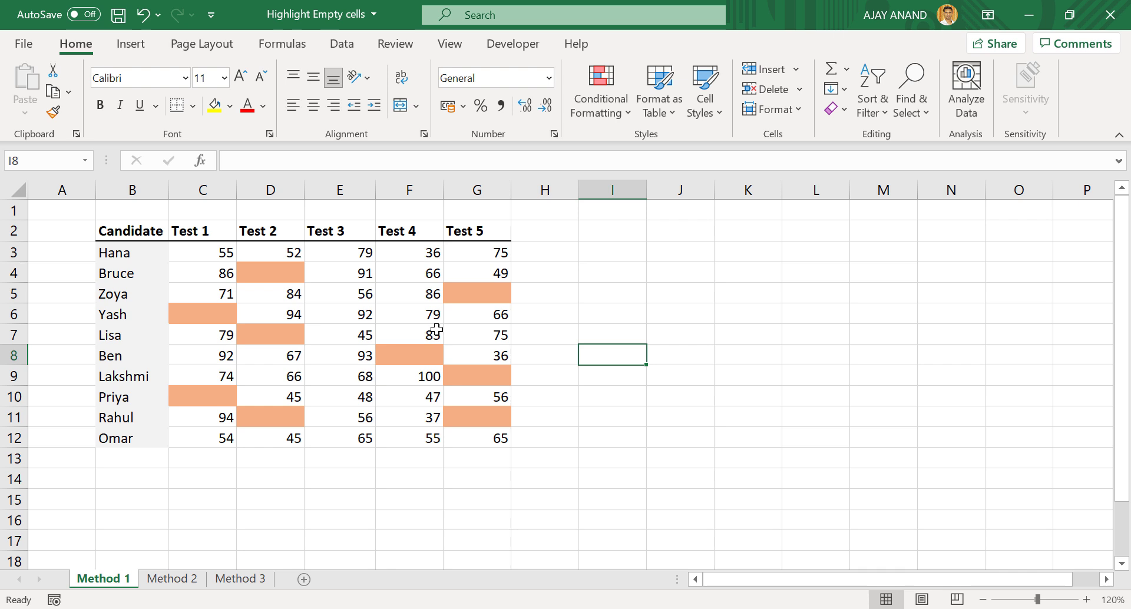
{"action": "left_click_drag", "start_coordinate": [357, 277], "coordinate": [359, 295]}
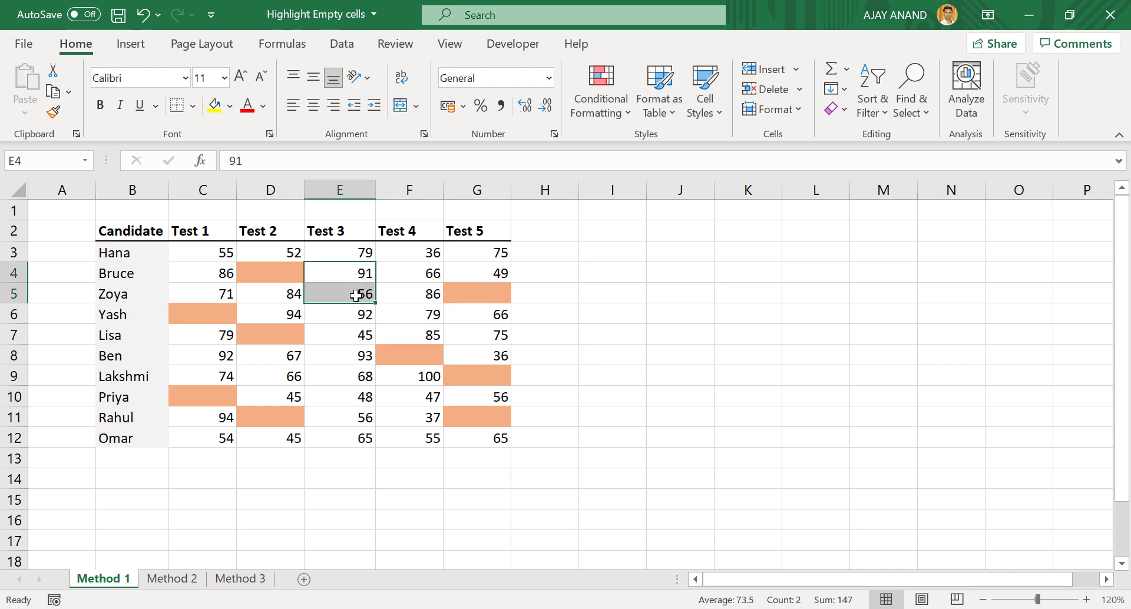
{"action": "key", "text": "Delete"}
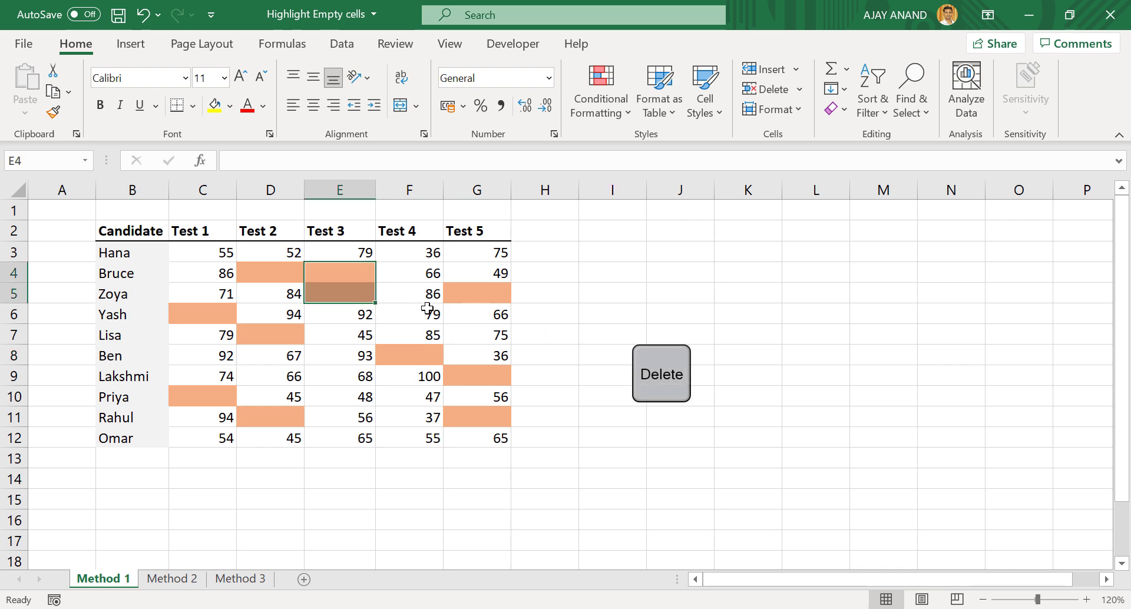
{"action": "left_click_drag", "start_coordinate": [295, 380], "coordinate": [343, 392]}
{"action": "key", "text": "Delete"}
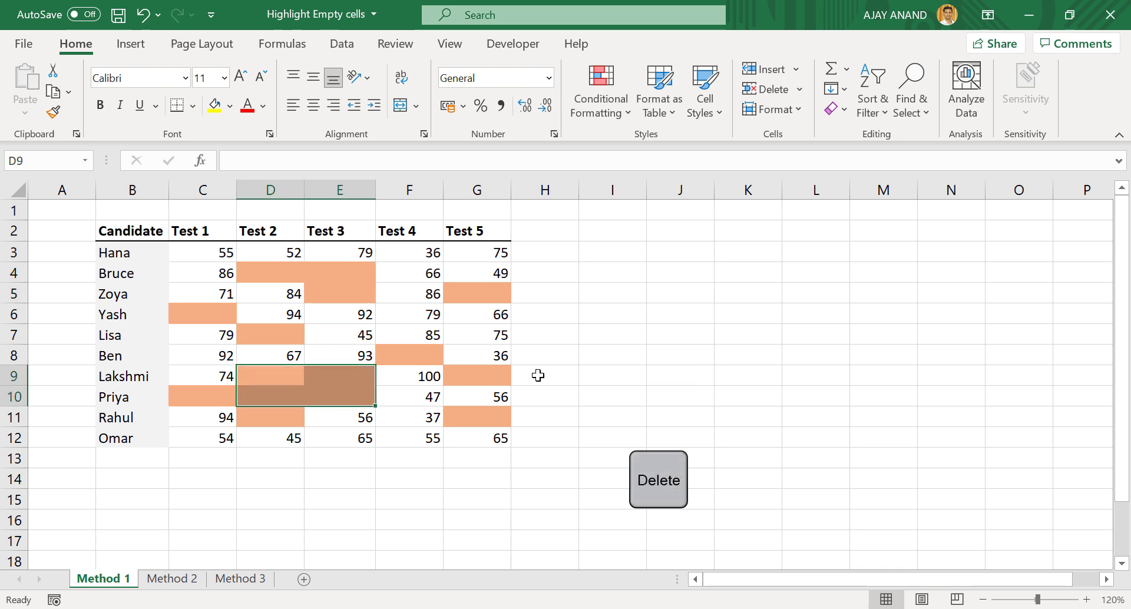
{"action": "left_click", "coordinate": [609, 334]}
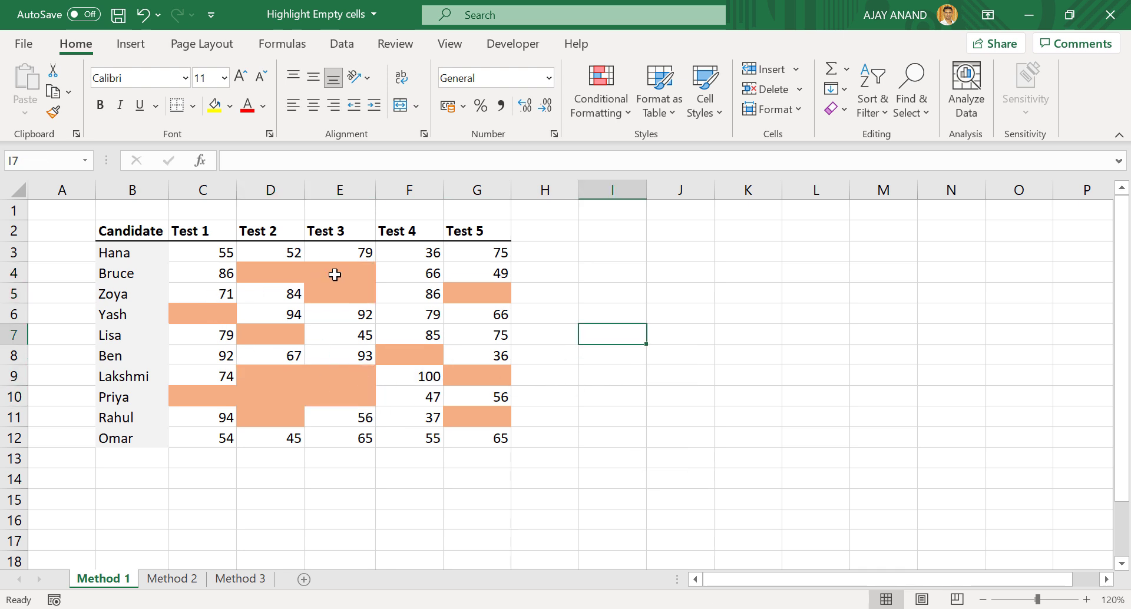
Step: Enter 85 in D9, 69 in D10 and 100 in G9, then go to the Method 2 sheet
{"action": "left_click", "coordinate": [273, 375]}
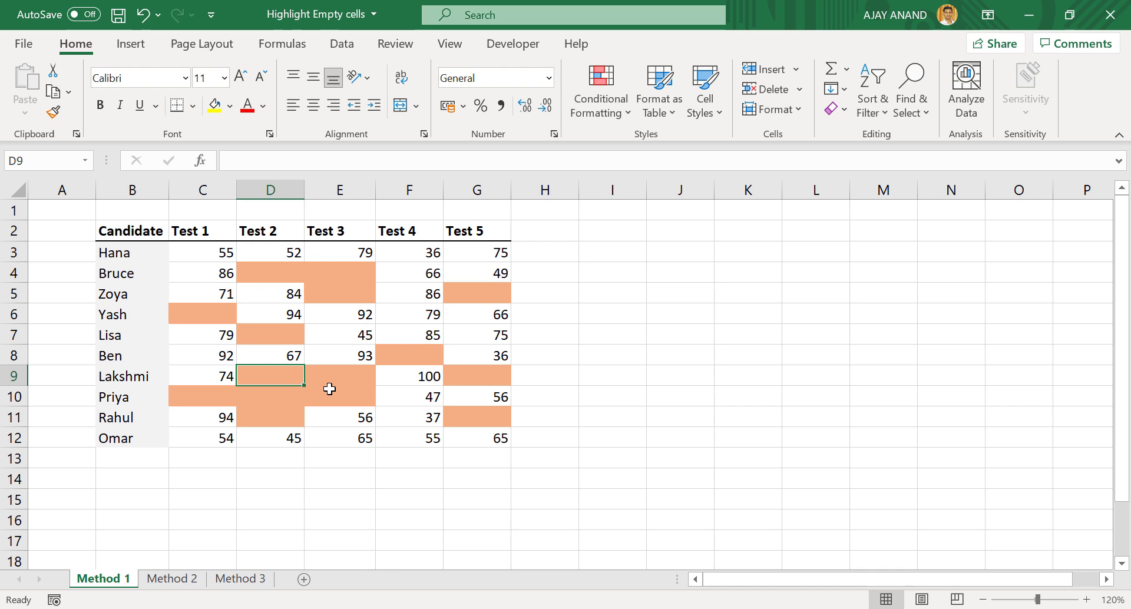
{"action": "type", "text": "85"}
{"action": "key", "text": "Return"}
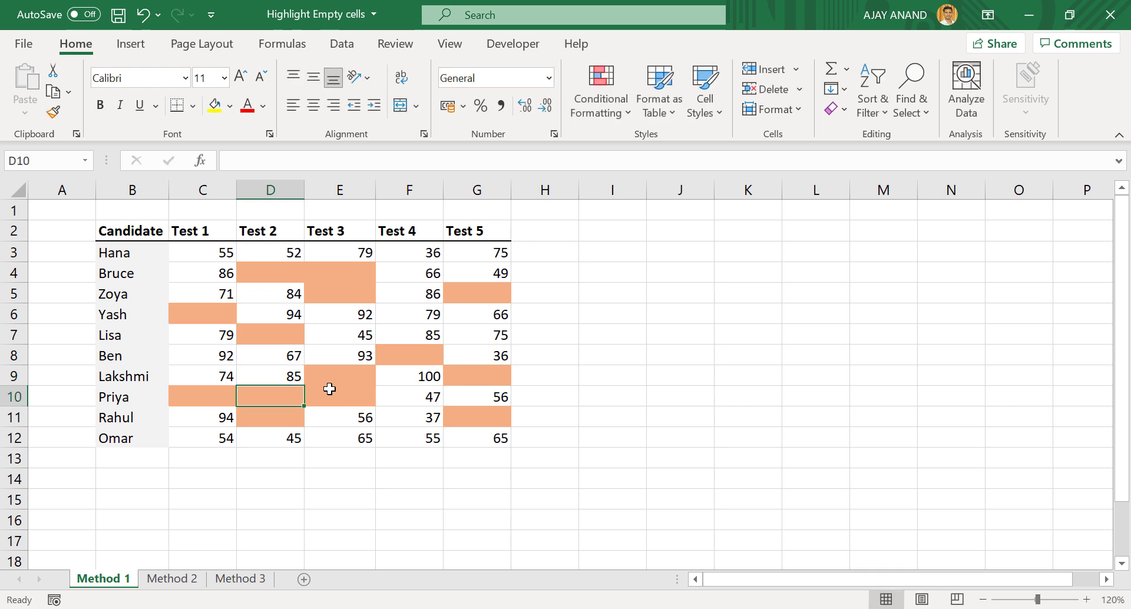
{"action": "type", "text": "69"}
{"action": "key", "text": "Return"}
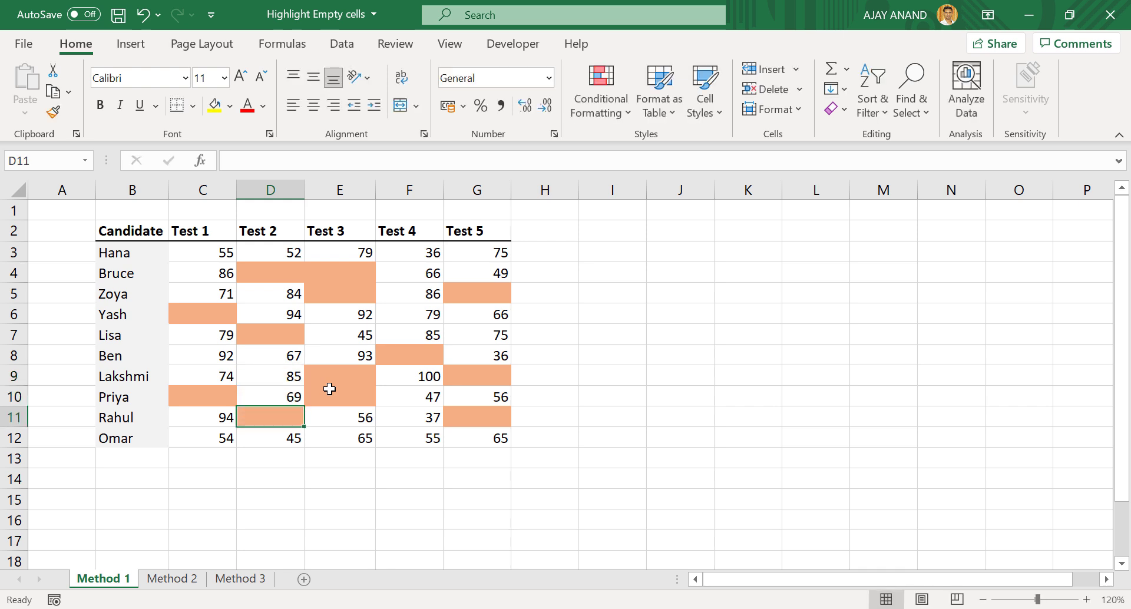
{"action": "left_click", "coordinate": [454, 373]}
{"action": "type", "text": "1"}
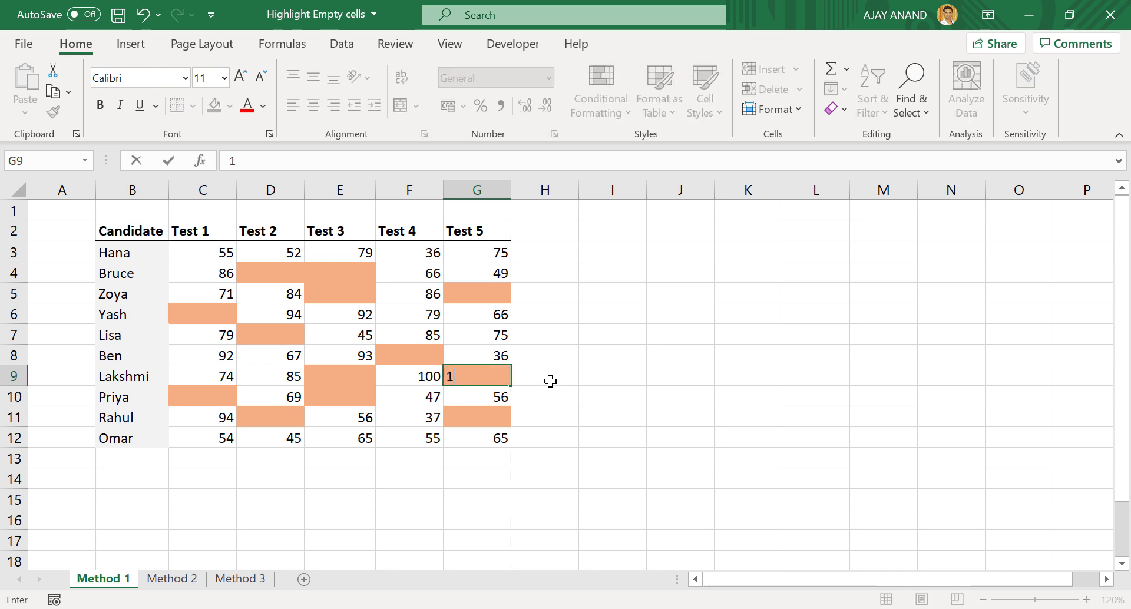
{"action": "type", "text": "00"}
{"action": "key", "text": "Return"}
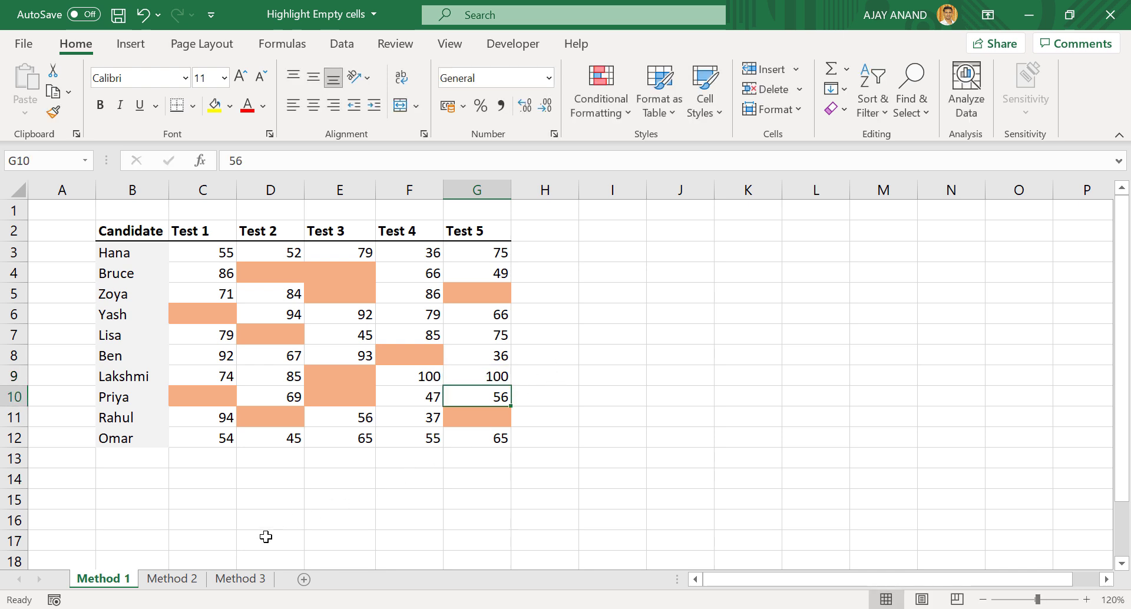
{"action": "left_click", "coordinate": [186, 580]}
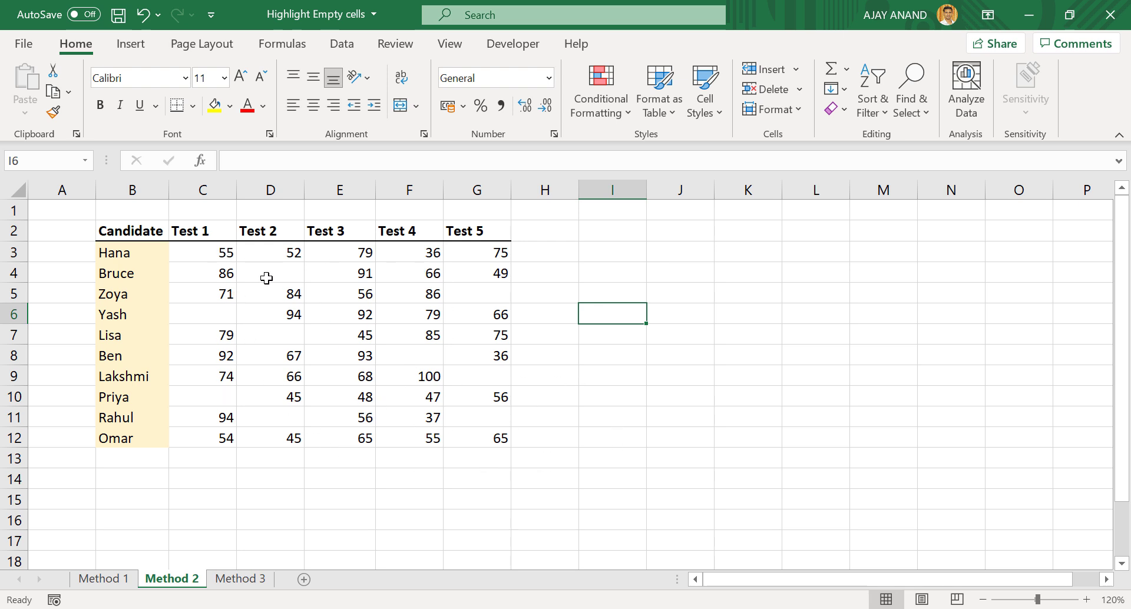
Step: Use Go To Special on C3:G12 to select only the Blanks in the Method 2 table
{"action": "left_click_drag", "start_coordinate": [215, 253], "coordinate": [502, 439]}
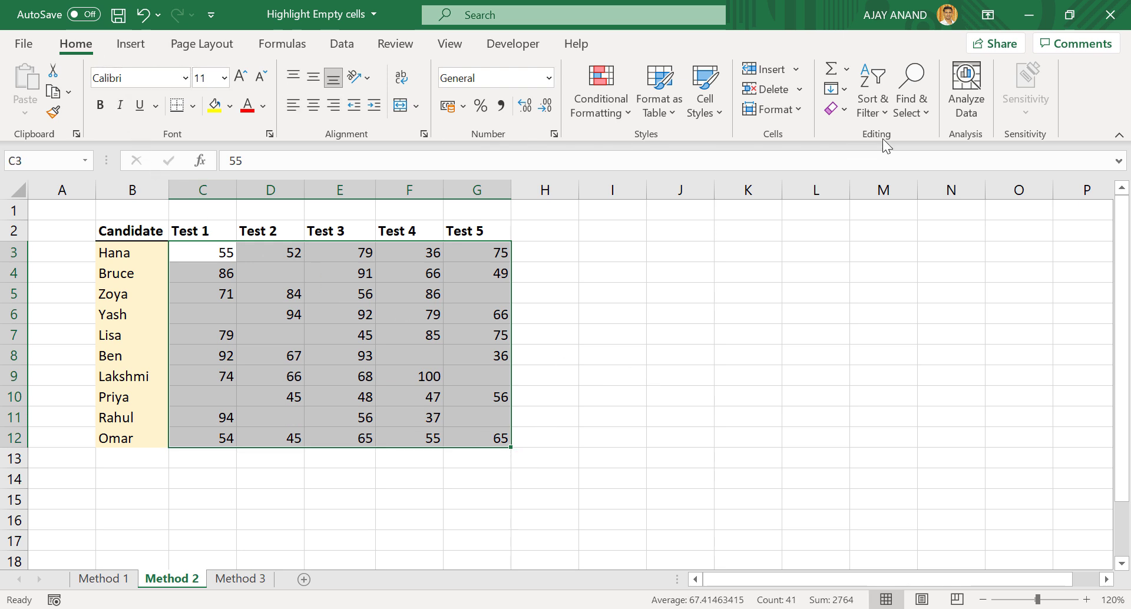
{"action": "left_click", "coordinate": [910, 112]}
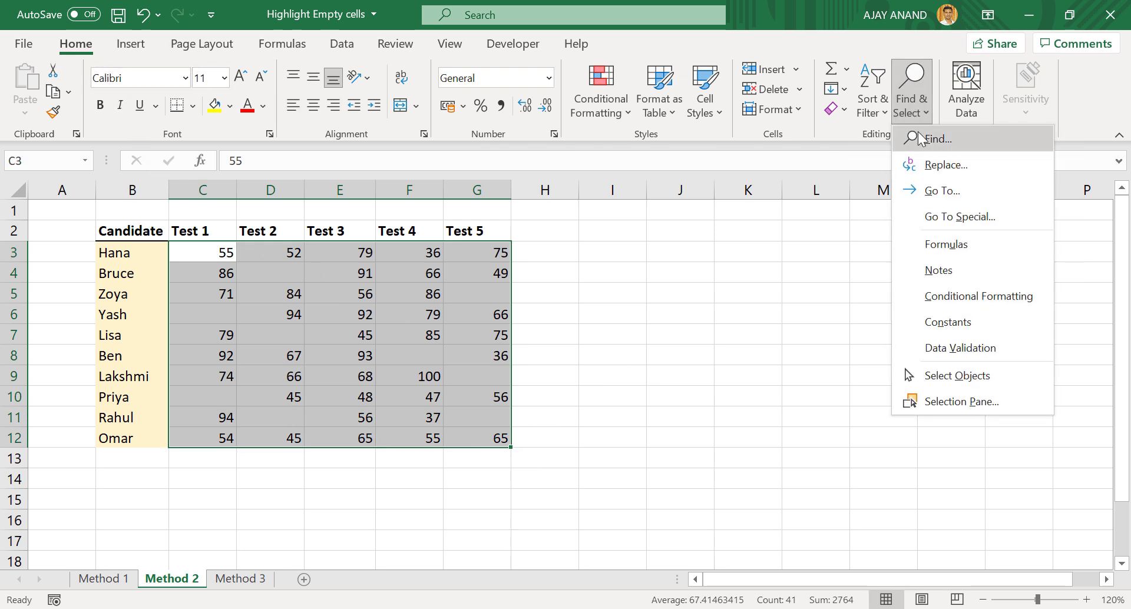
{"action": "left_click", "coordinate": [956, 220]}
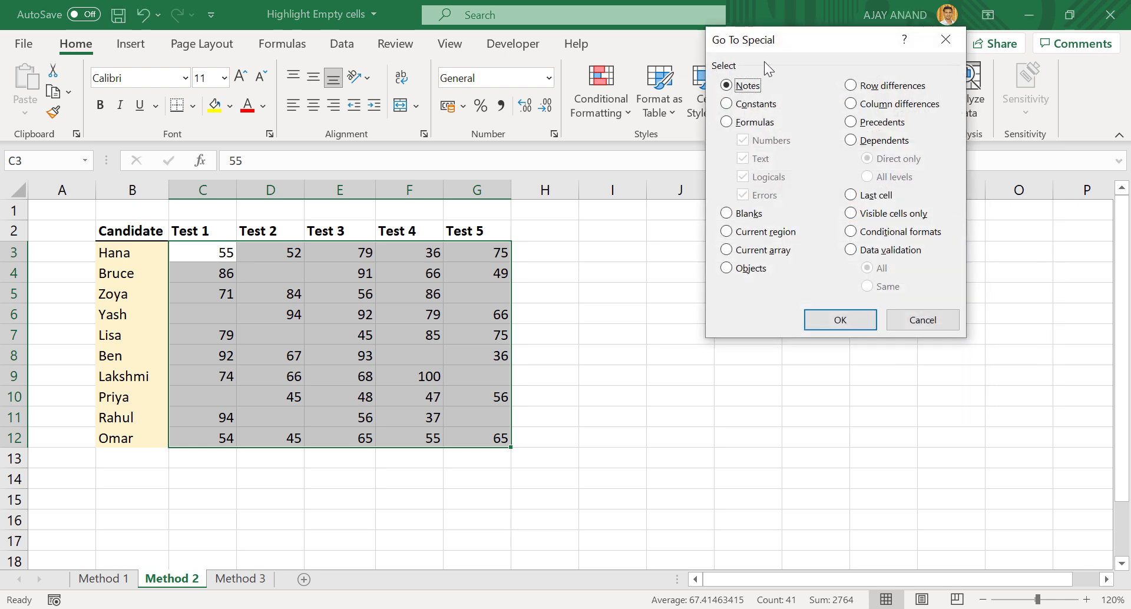
{"action": "left_click", "coordinate": [727, 213]}
{"action": "left_click", "coordinate": [813, 321]}
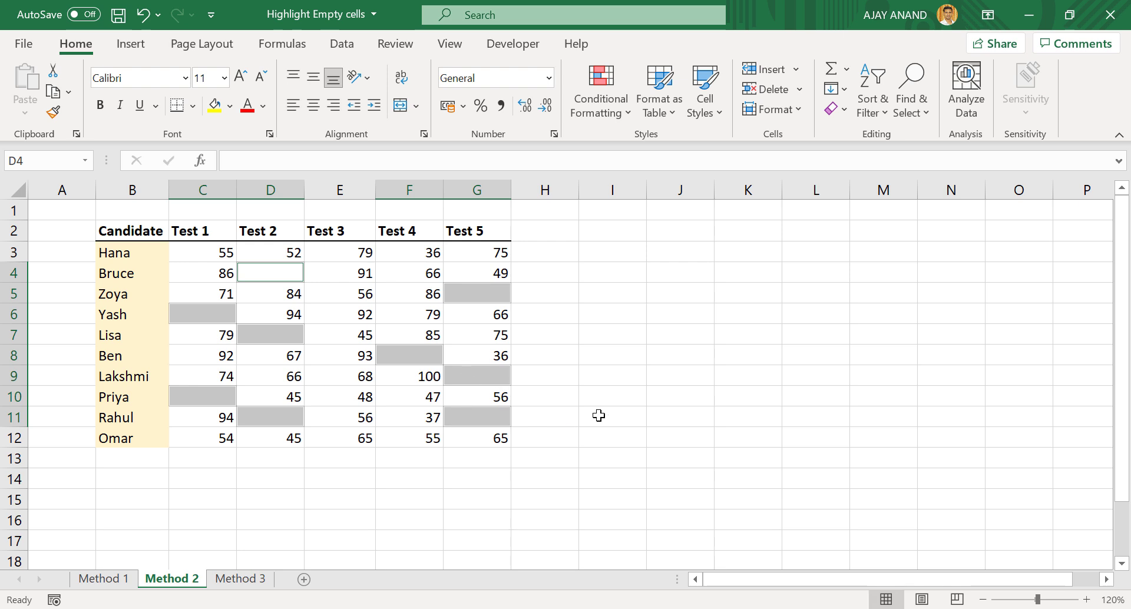
Step: Fill the selected Method 2 blanks light blue, then go to the Method 3 sheet
{"action": "left_click", "coordinate": [230, 106]}
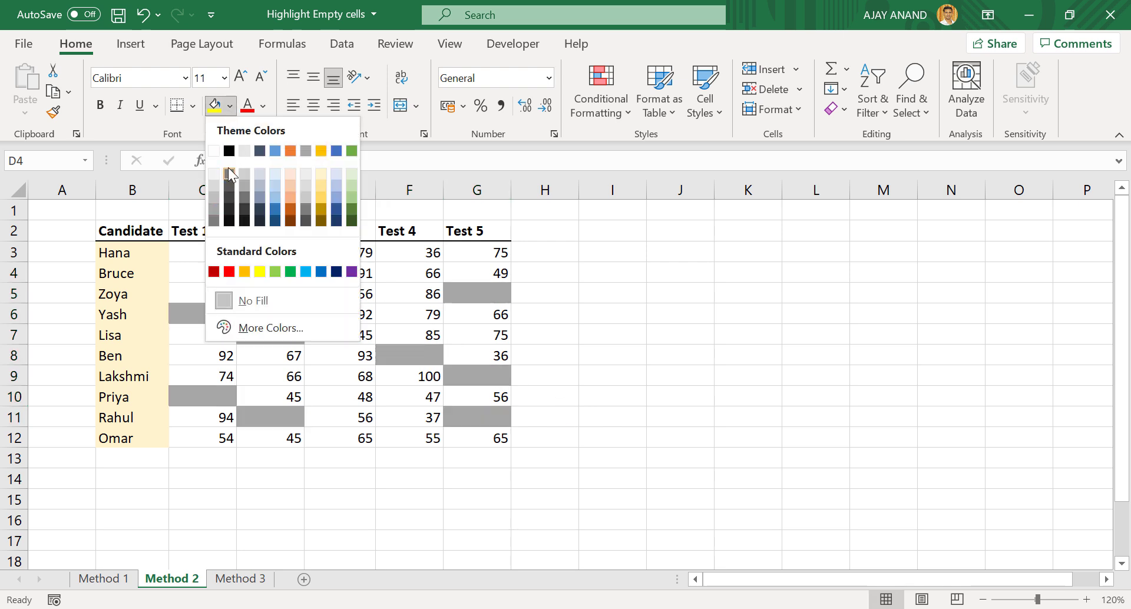
{"action": "left_click", "coordinate": [337, 198]}
{"action": "left_click", "coordinate": [636, 315]}
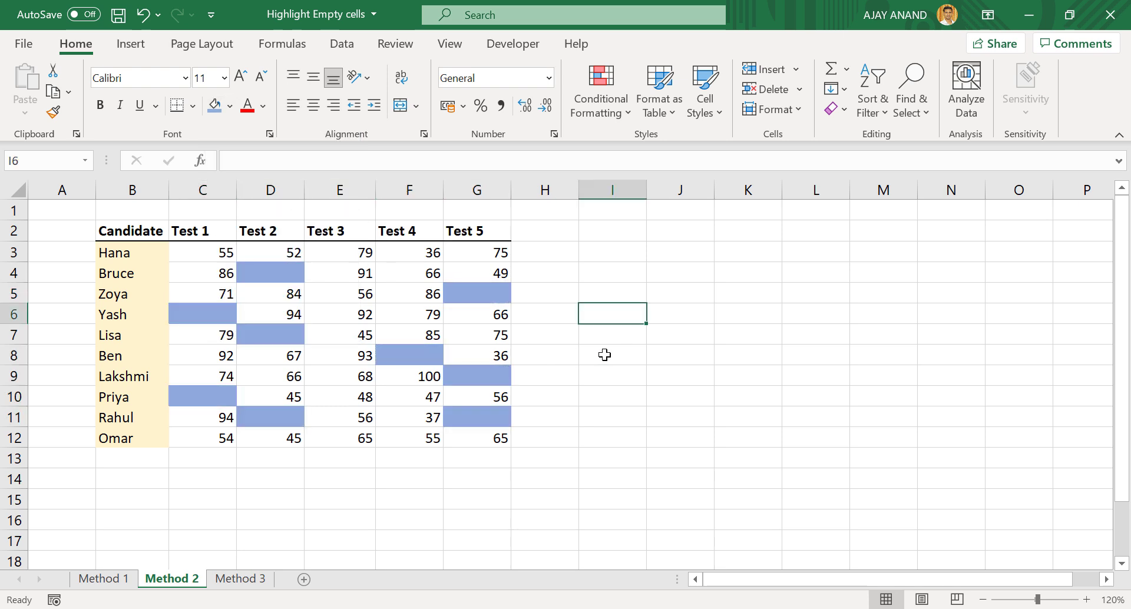
{"action": "left_click", "coordinate": [237, 579]}
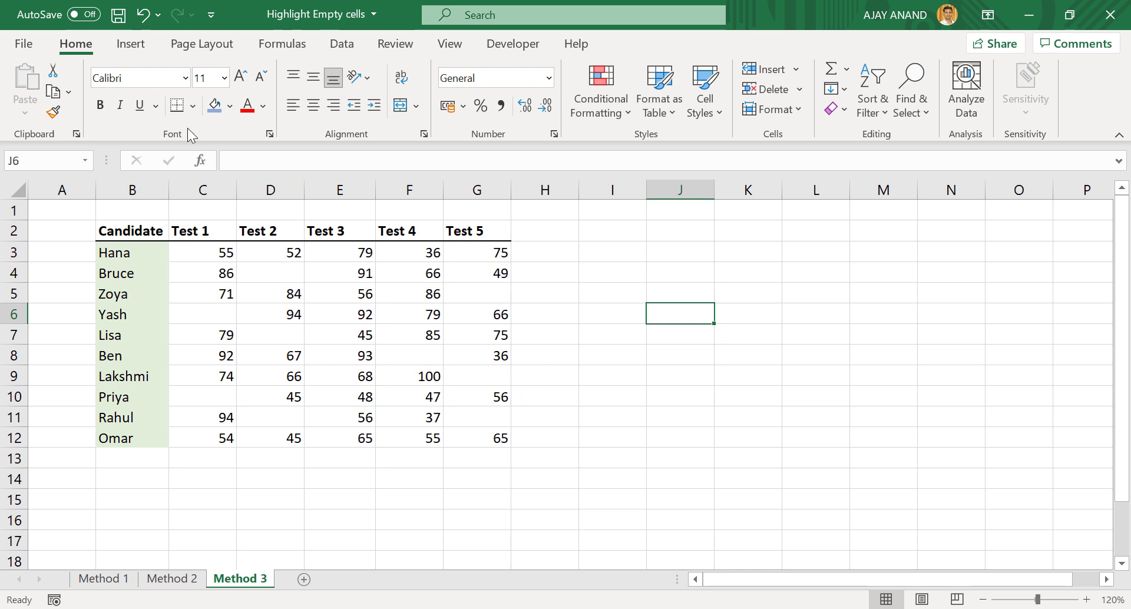
Step: Open the VBA editor from the Developer tab and insert Module1 into the workbook project
{"action": "left_click", "coordinate": [507, 48]}
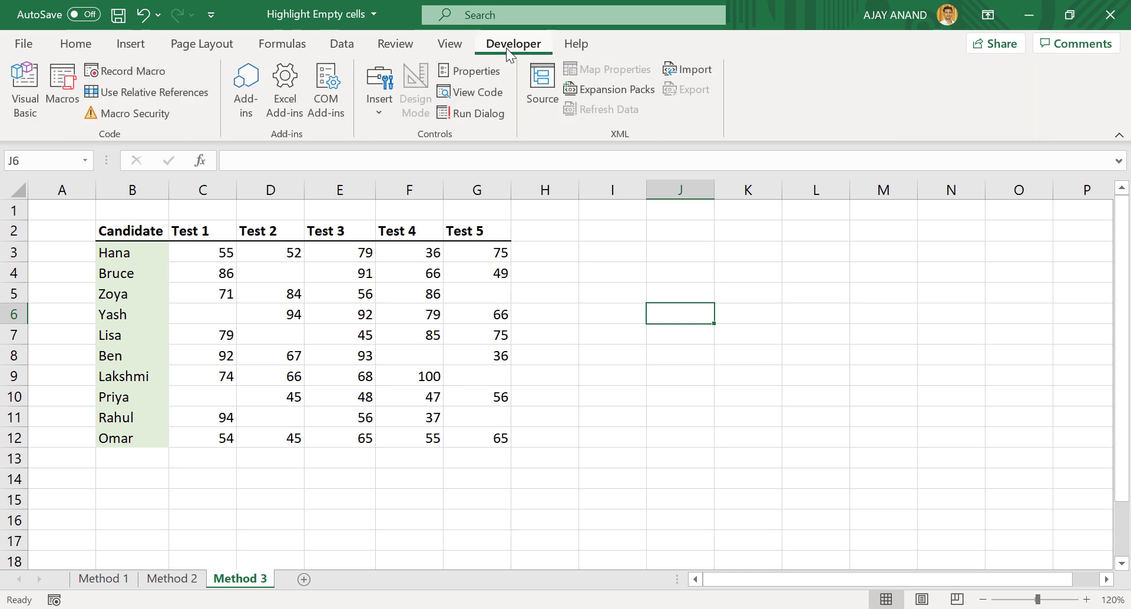
{"action": "left_click", "coordinate": [37, 107]}
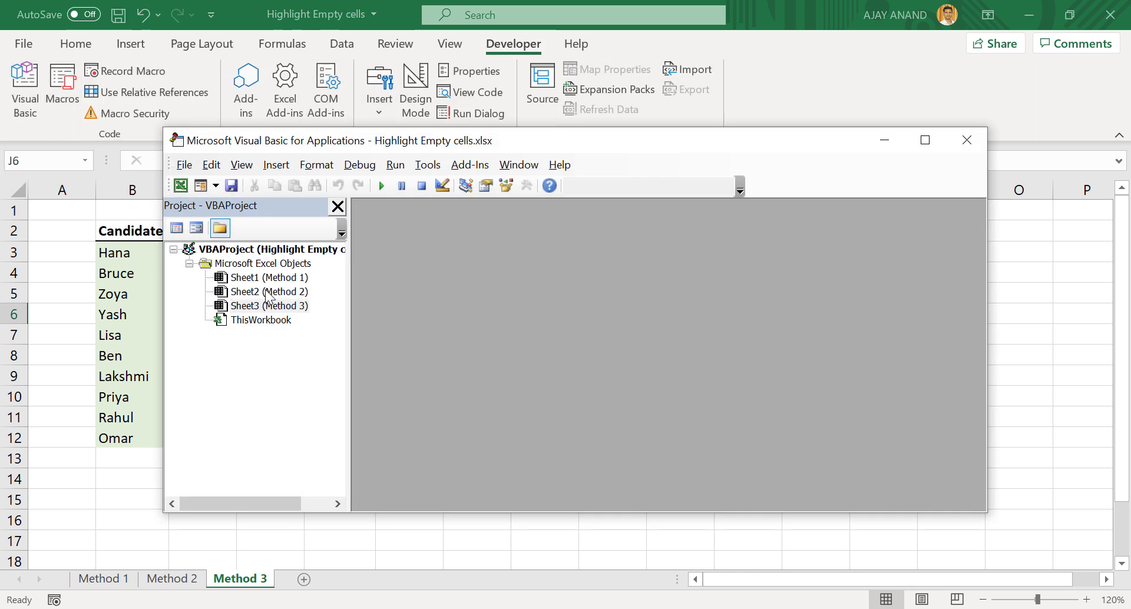
{"action": "right_click", "coordinate": [266, 322]}
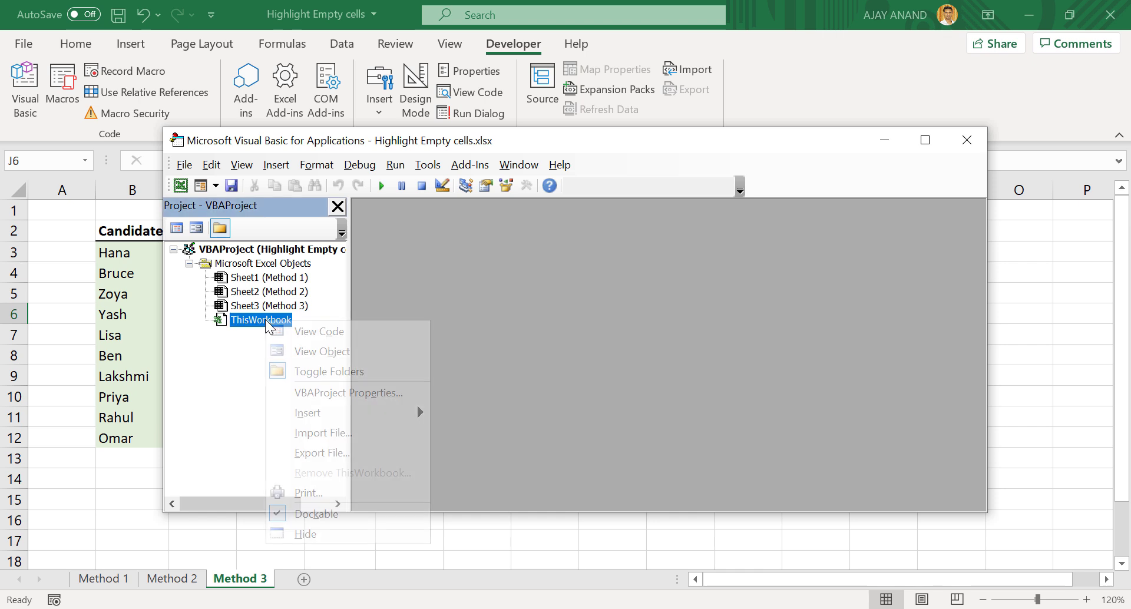
{"action": "mouse_move", "coordinate": [316, 412]}
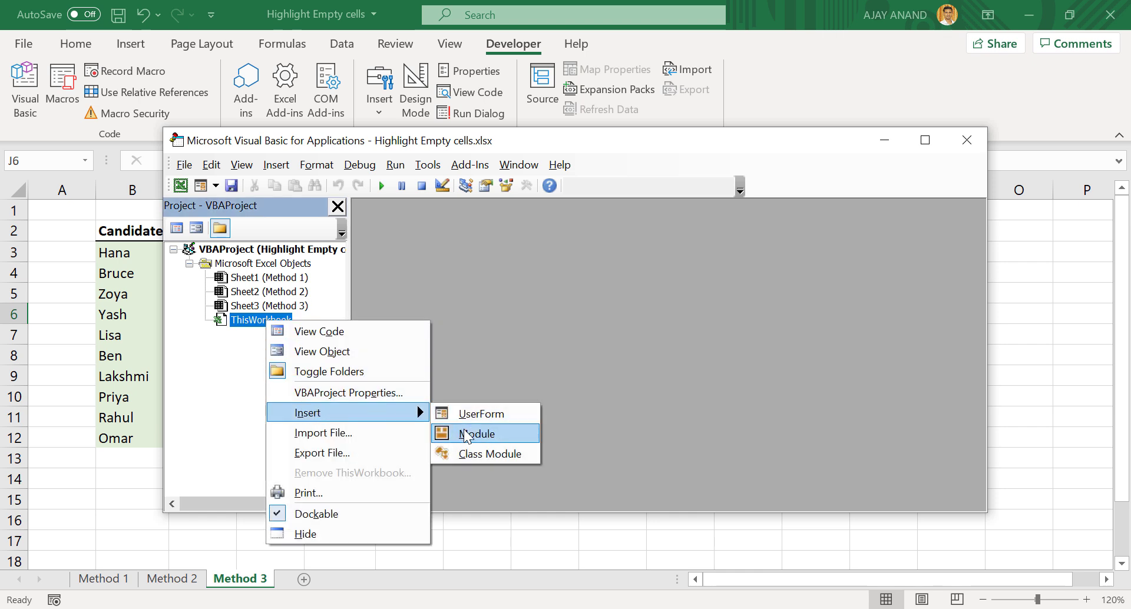
{"action": "left_click", "coordinate": [482, 435]}
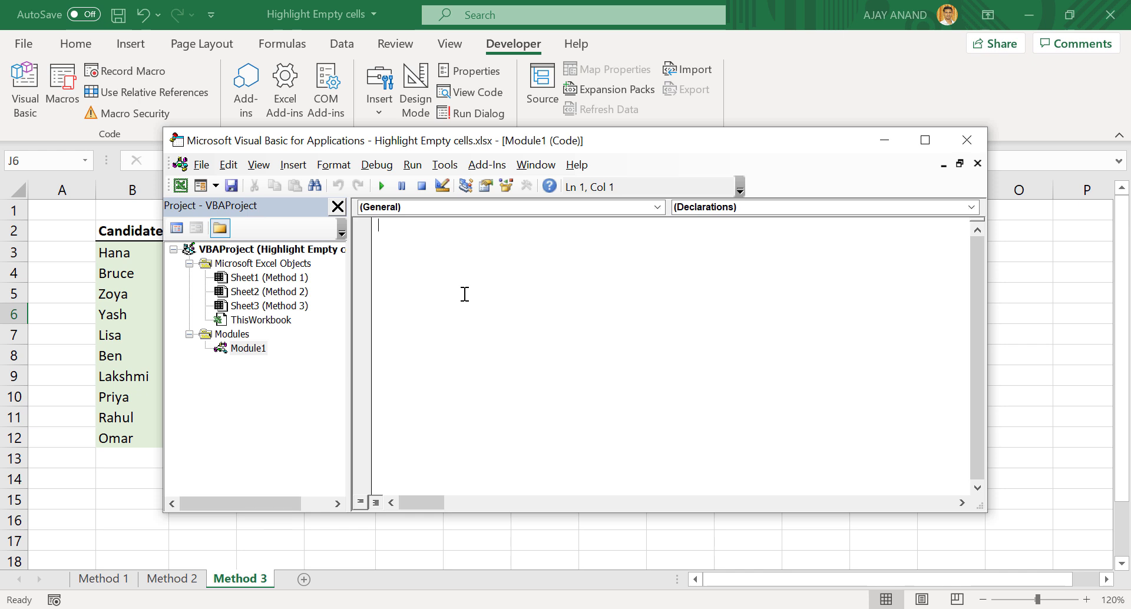
Step: Write Sub HighlightBlanks setting the selection's blank cells' Interior.Color to vbRed, then close the editor
{"action": "type", "text": "Sub Hi"}
{"action": "type", "text": "ghlight"}
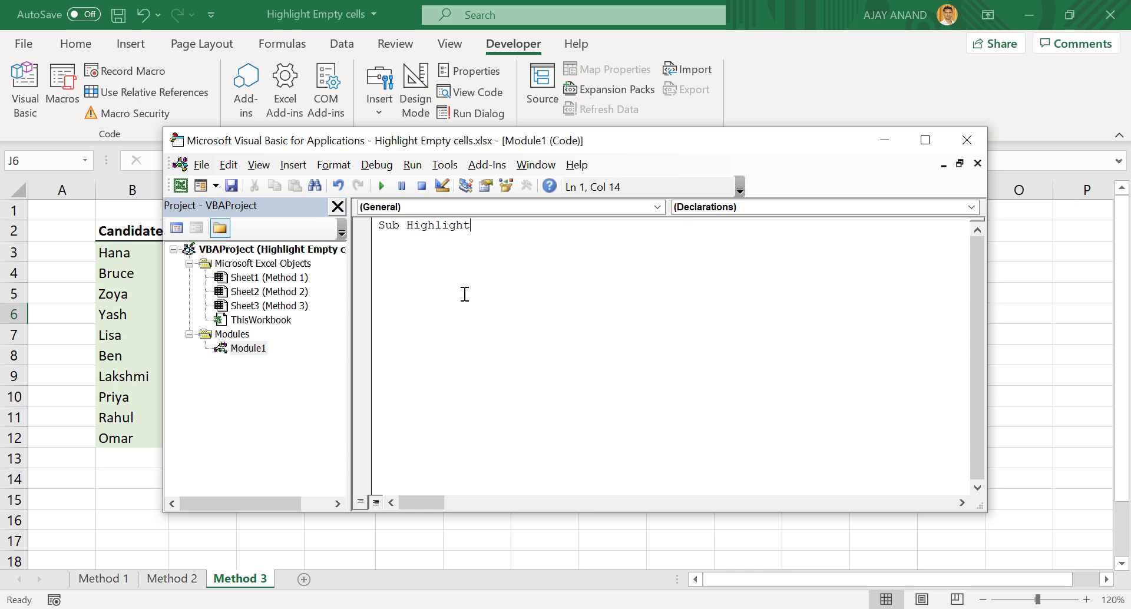
{"action": "type", "text": "Blanks"}
{"action": "key", "text": "Return"}
{"action": "key", "text": "Return"}
{"action": "key", "text": "Return"}
{"action": "key", "text": "Up"}
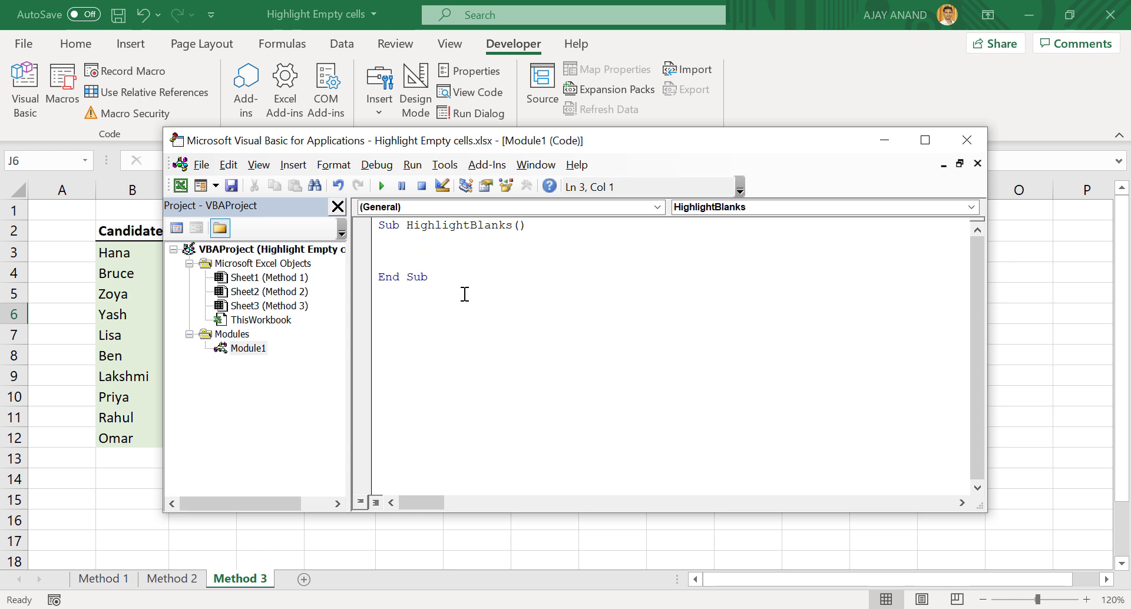
{"action": "type", "text": "Selection.SpecialCe"}
{"action": "type", "text": "lls"}
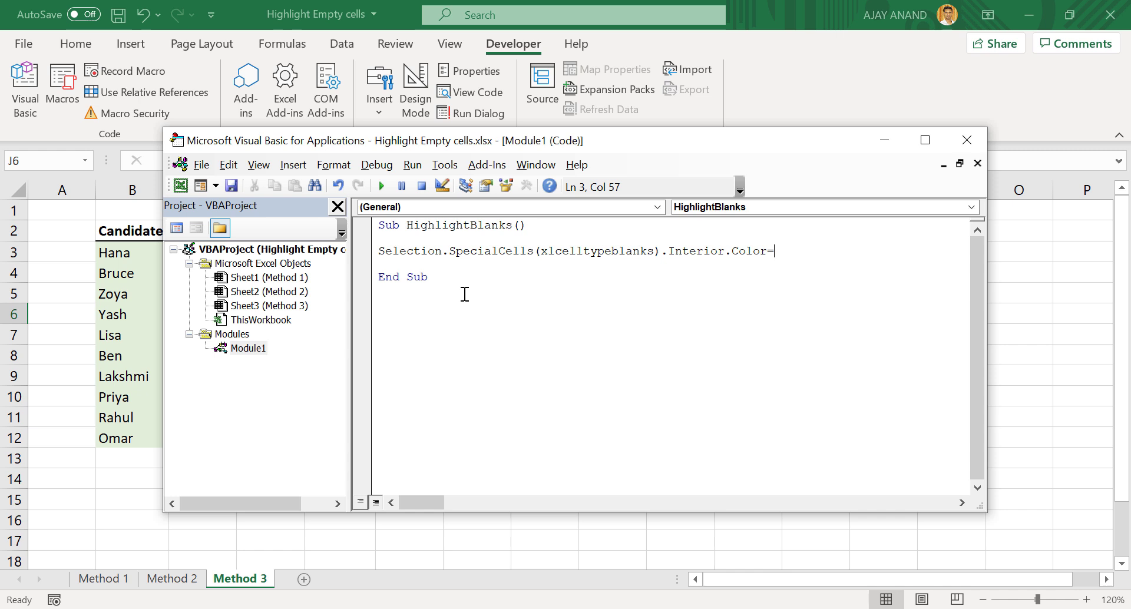
{"action": "type", "text": "Red"}
{"action": "left_click", "coordinate": [426, 282]}
{"action": "left_click", "coordinate": [966, 139]}
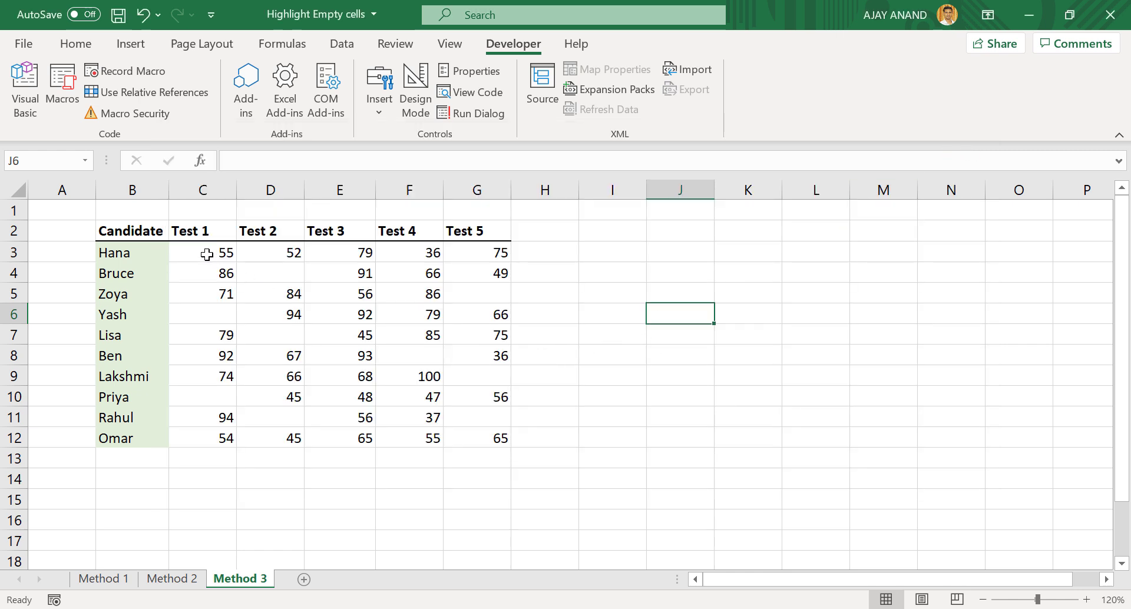
Step: Run the HighlightBlanks macro on C3:G12 to fill its blank cells red
{"action": "left_click_drag", "start_coordinate": [207, 255], "coordinate": [494, 436]}
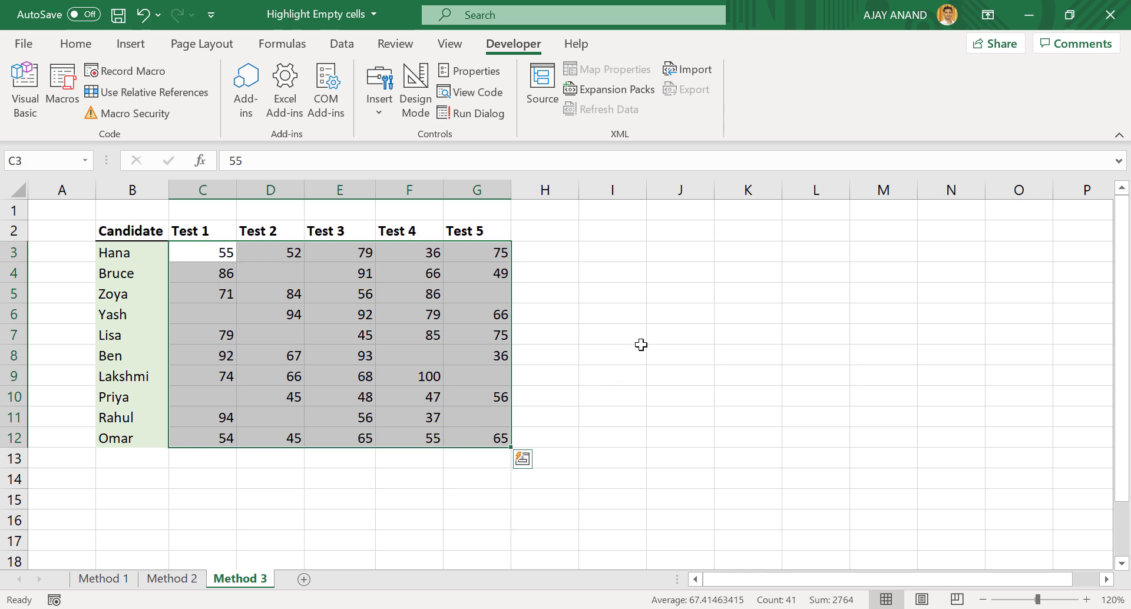
{"action": "left_click", "coordinate": [61, 101]}
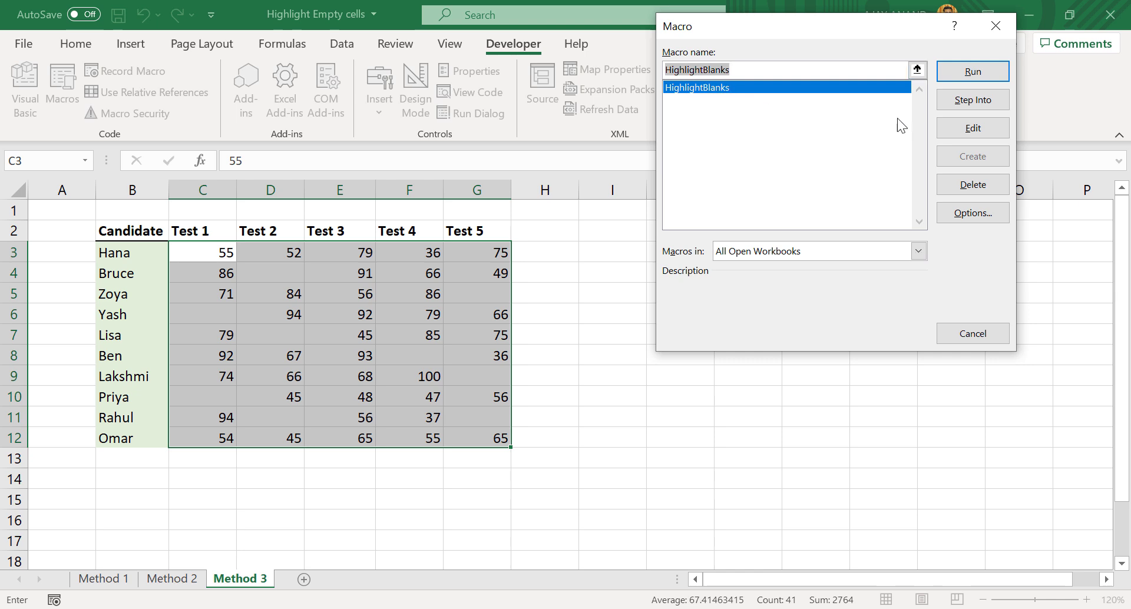
{"action": "left_click", "coordinate": [955, 76]}
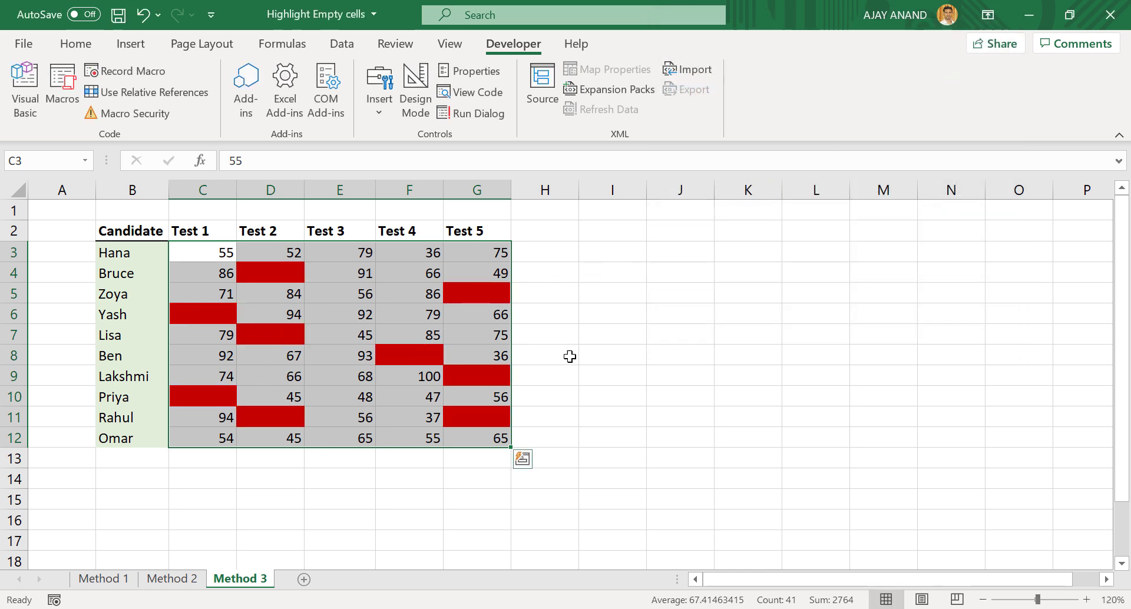
{"action": "left_click", "coordinate": [673, 333]}
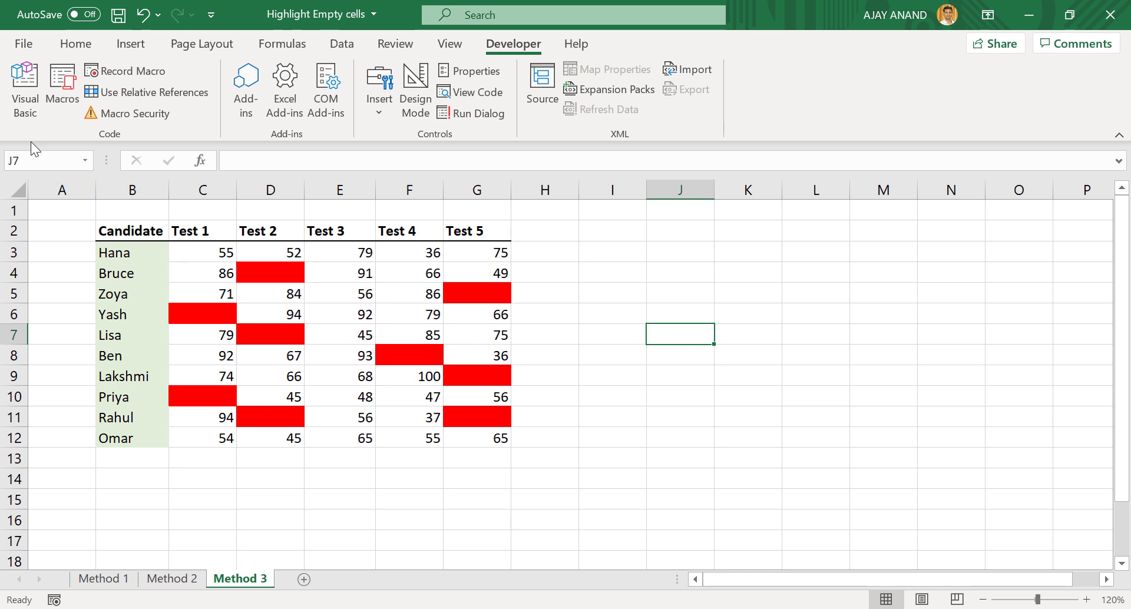
Step: Change vbRed to vbCyan in the HighlightBlanks macro and close the editor
{"action": "left_click", "coordinate": [30, 112]}
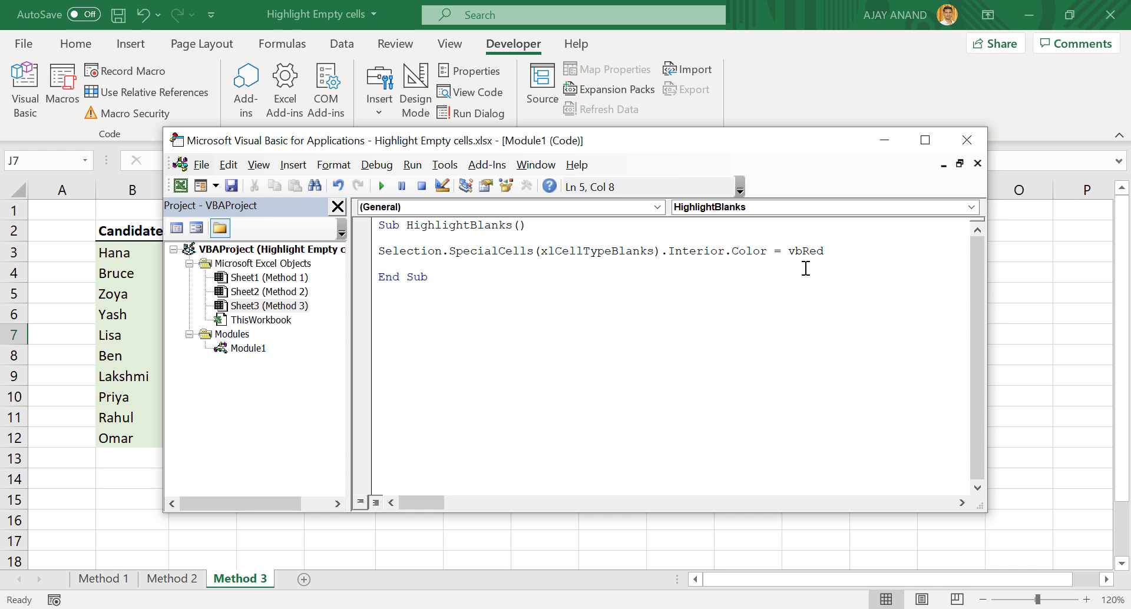
{"action": "left_click_drag", "start_coordinate": [802, 250], "coordinate": [822, 250]}
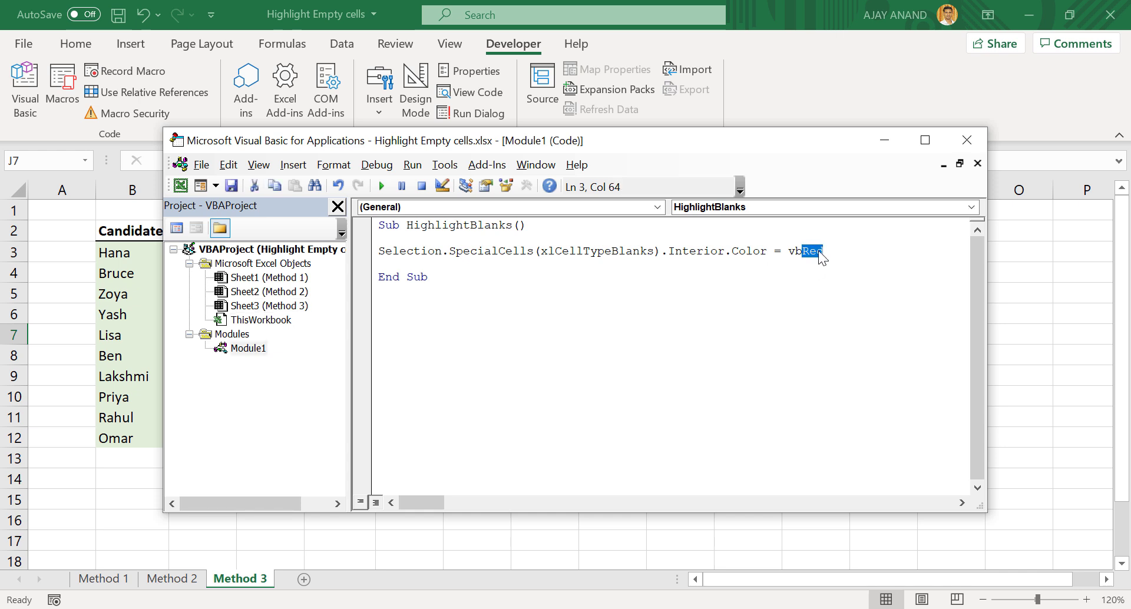
{"action": "type", "text": "Cyan"}
{"action": "left_click", "coordinate": [966, 140]}
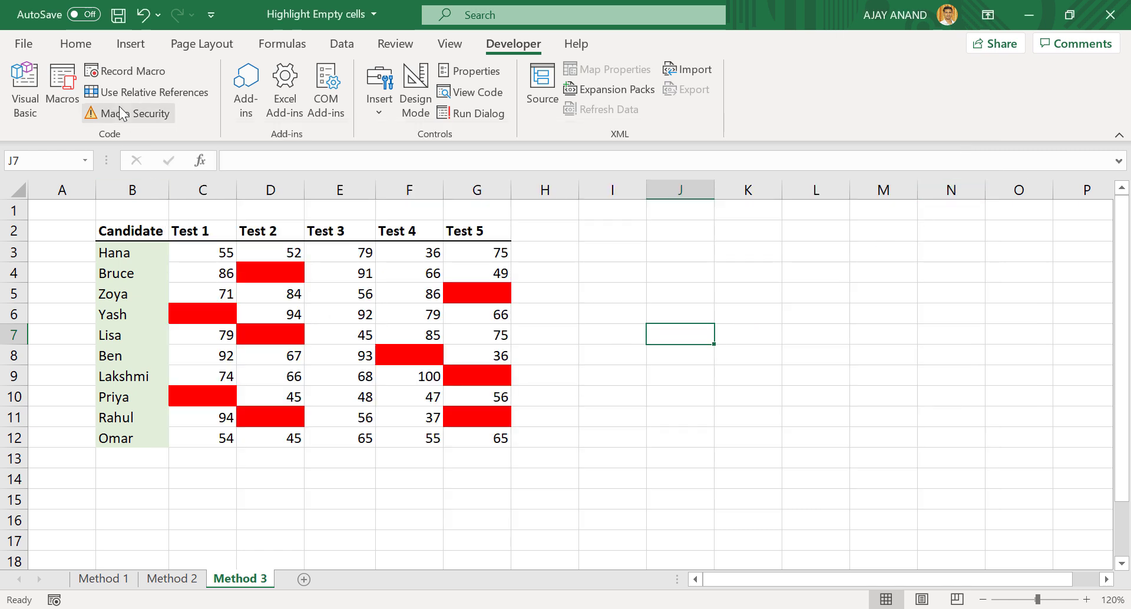
Step: Set C3:G12 to No Fill to clear the red fills, then reselect the range
{"action": "left_click", "coordinate": [75, 44]}
{"action": "left_click_drag", "start_coordinate": [205, 251], "coordinate": [489, 439]}
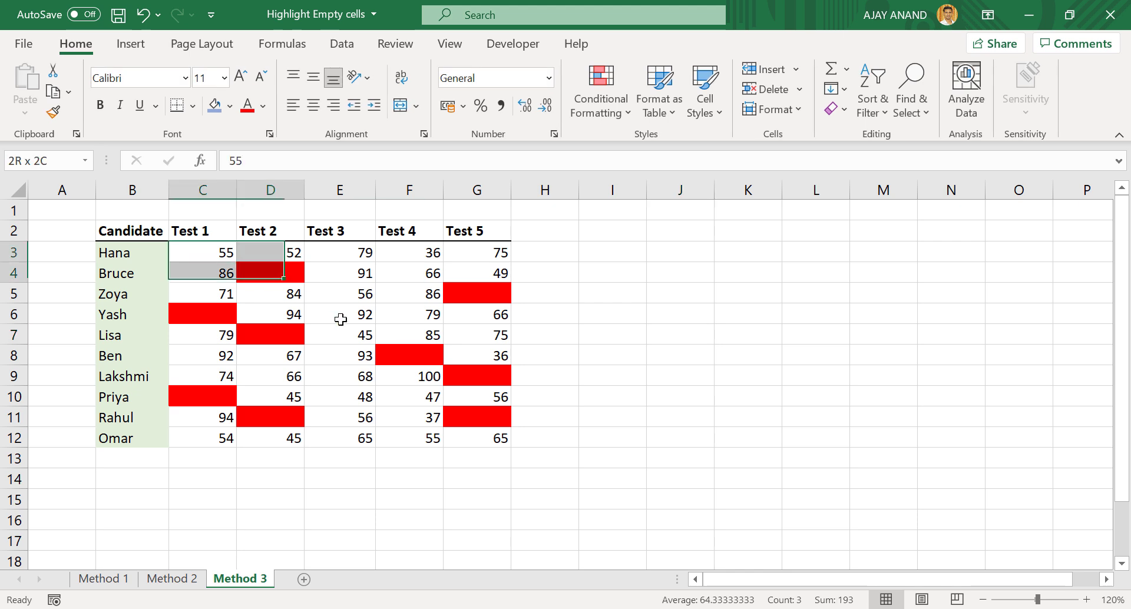
{"action": "left_click", "coordinate": [230, 106]}
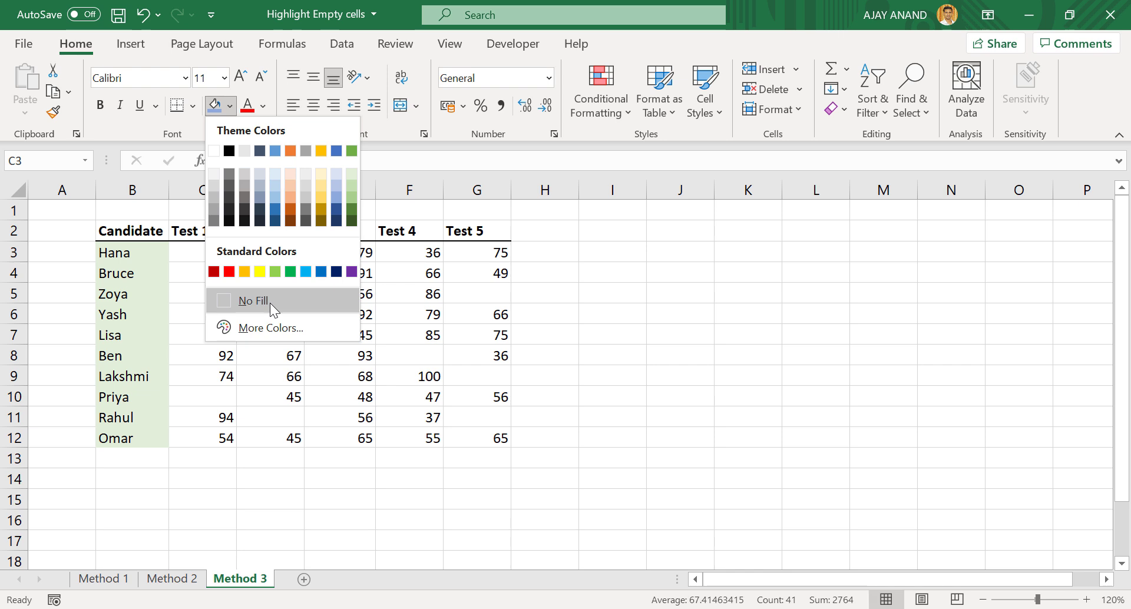
{"action": "left_click", "coordinate": [269, 303]}
{"action": "left_click", "coordinate": [695, 383]}
{"action": "left_click_drag", "start_coordinate": [212, 259], "coordinate": [472, 437]}
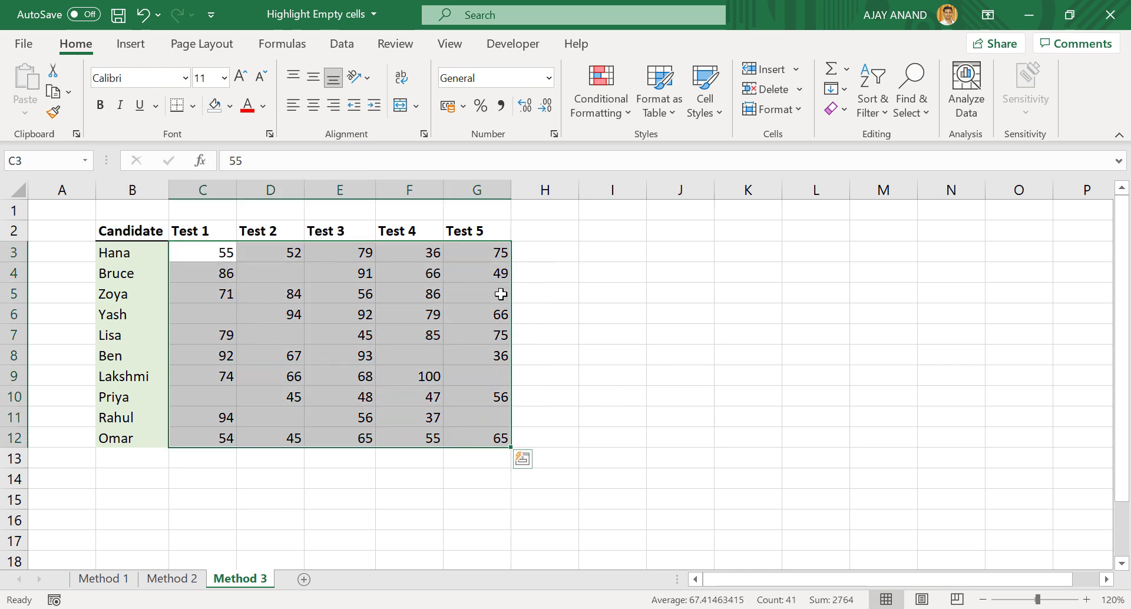
Step: Run HighlightBlanks on C3:G12 to fill its blank cells cyan
{"action": "left_click", "coordinate": [515, 48]}
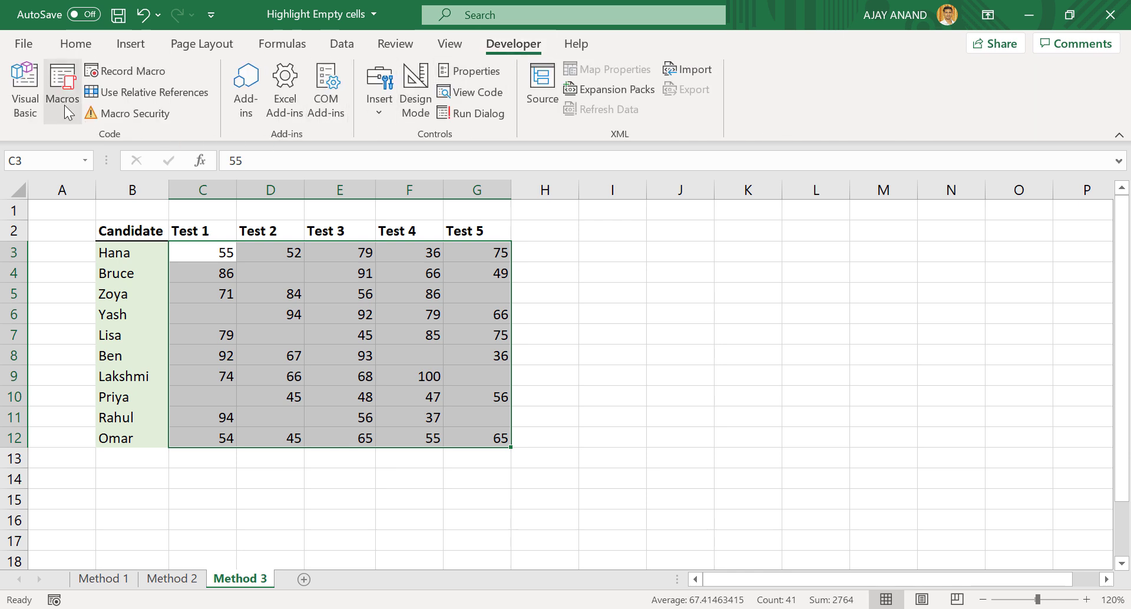
{"action": "left_click", "coordinate": [63, 89]}
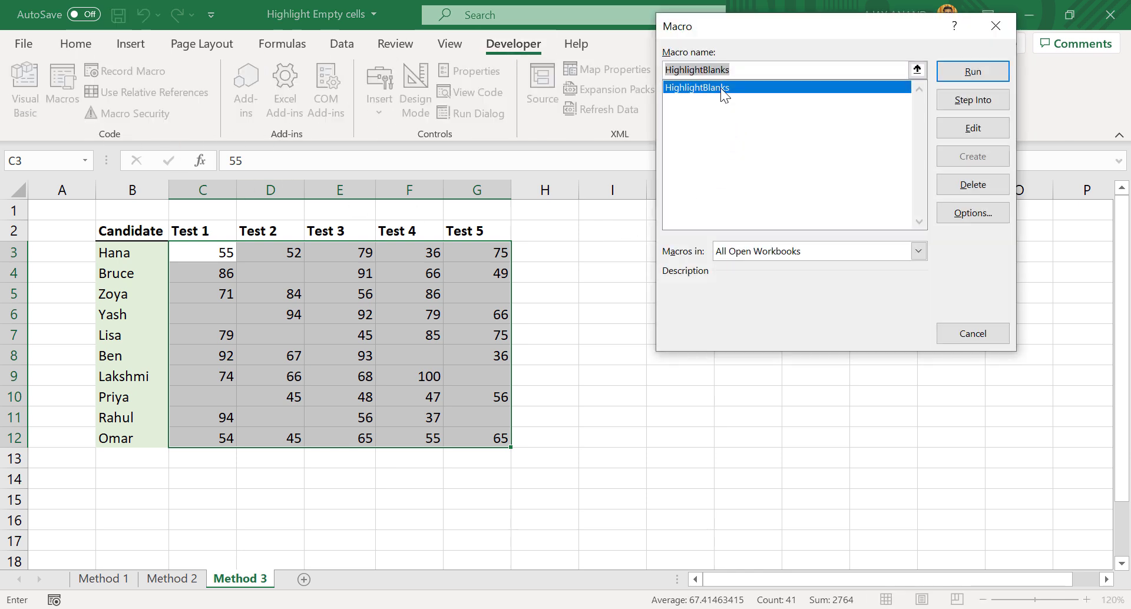
{"action": "left_click", "coordinate": [959, 77]}
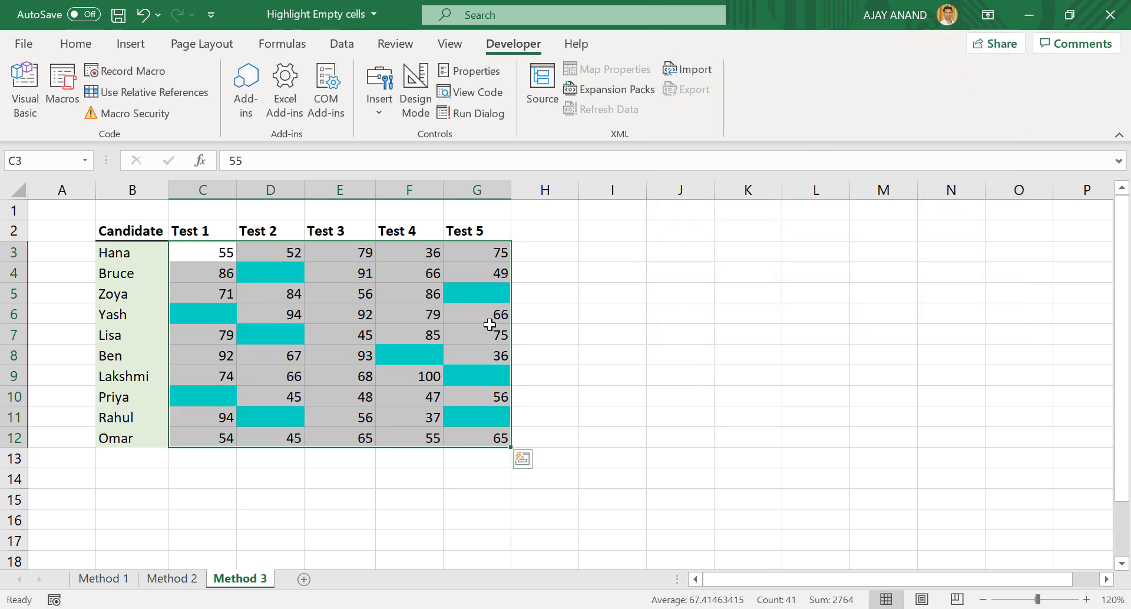
{"action": "left_click", "coordinate": [618, 341]}
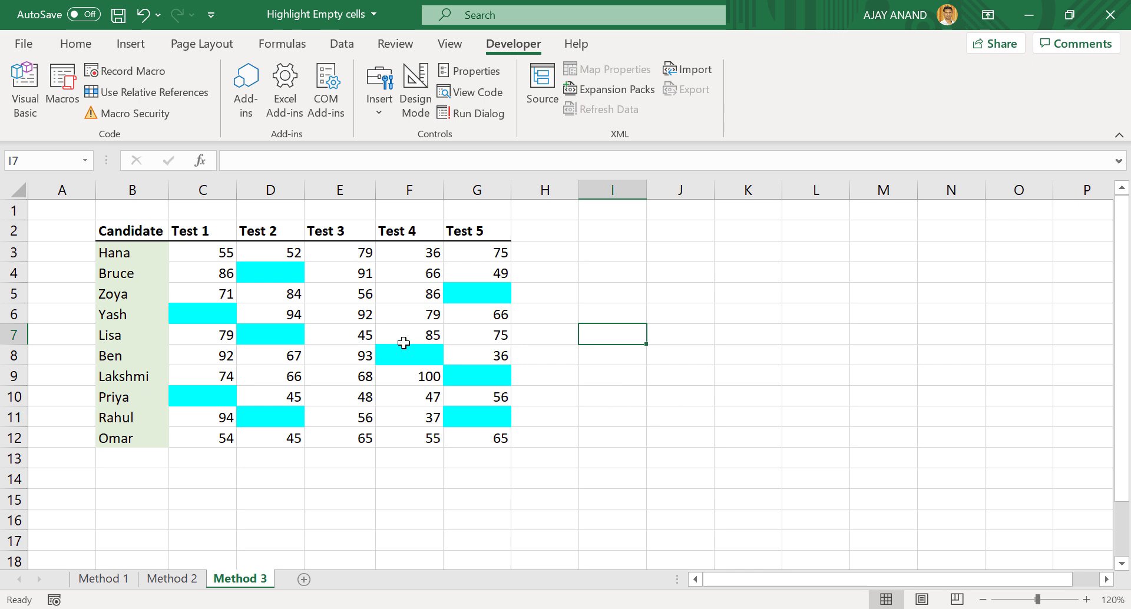
Step: Clear E5:E6 and E9:E10, then rerun HighlightBlanks on E3:E12 to fill them cyan
{"action": "left_click_drag", "start_coordinate": [344, 294], "coordinate": [351, 316]}
{"action": "key", "text": "Delete"}
{"action": "left_click_drag", "start_coordinate": [351, 374], "coordinate": [358, 396]}
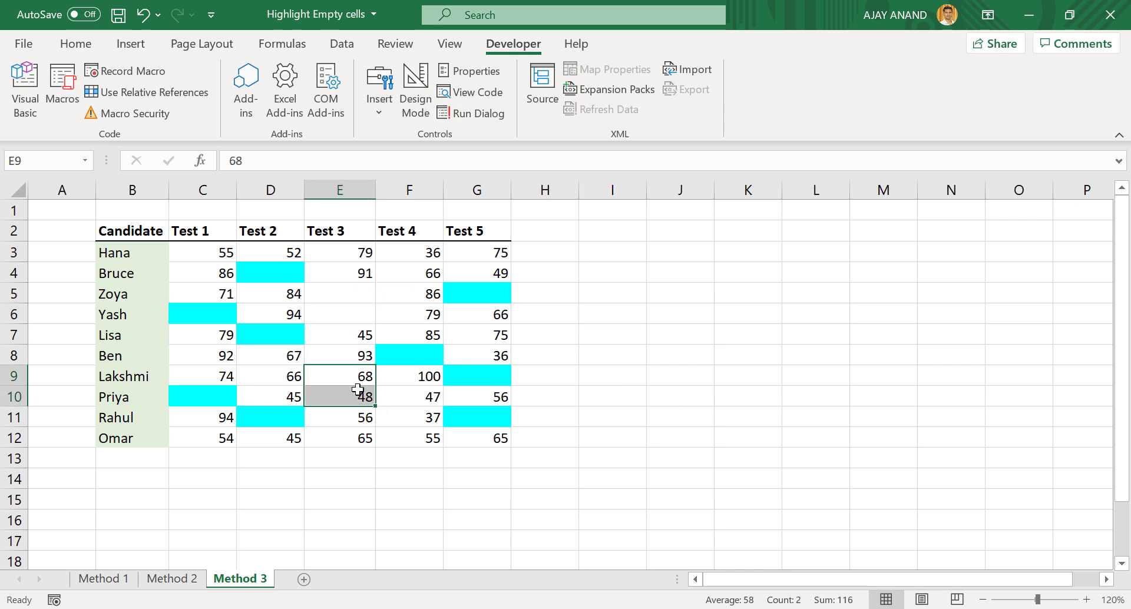
{"action": "key", "text": "Delete"}
{"action": "left_click_drag", "start_coordinate": [344, 253], "coordinate": [339, 435]}
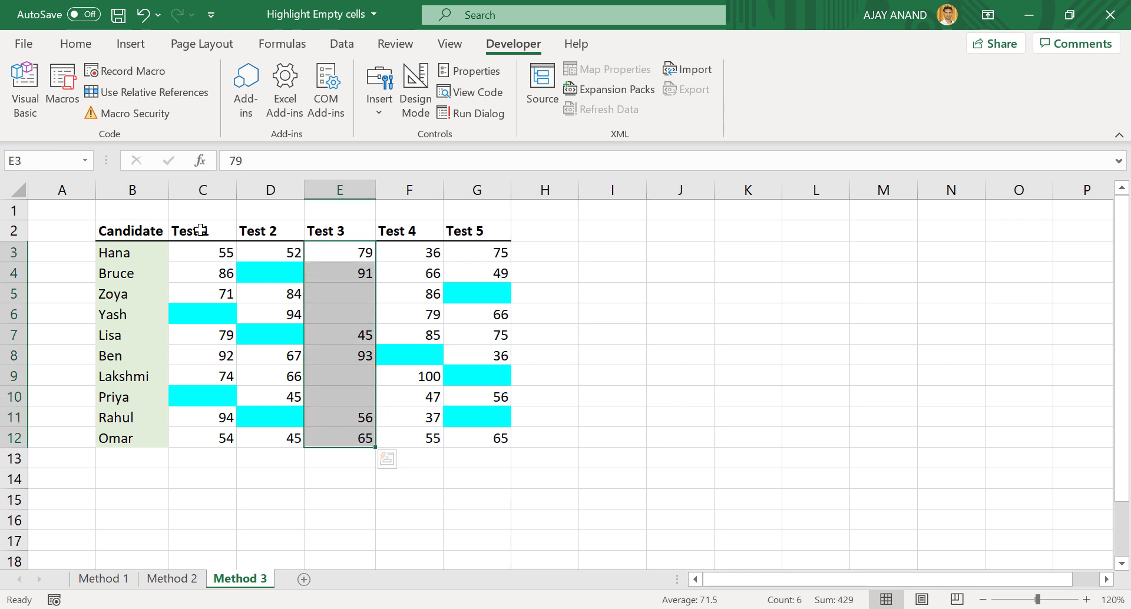
{"action": "left_click", "coordinate": [63, 115]}
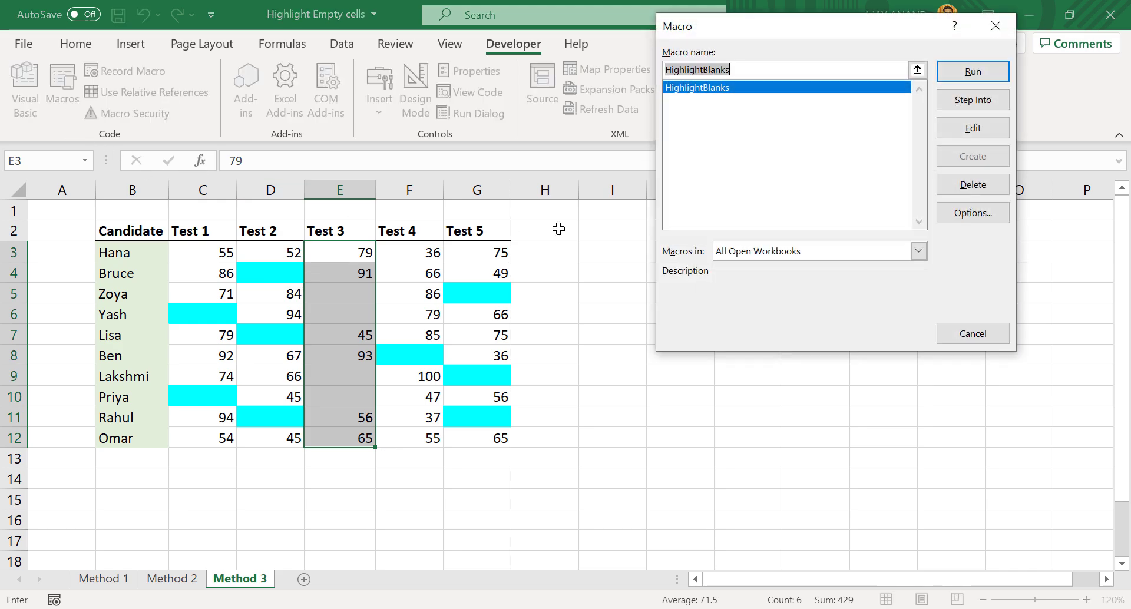
{"action": "left_click", "coordinate": [964, 74]}
{"action": "left_click", "coordinate": [608, 327]}
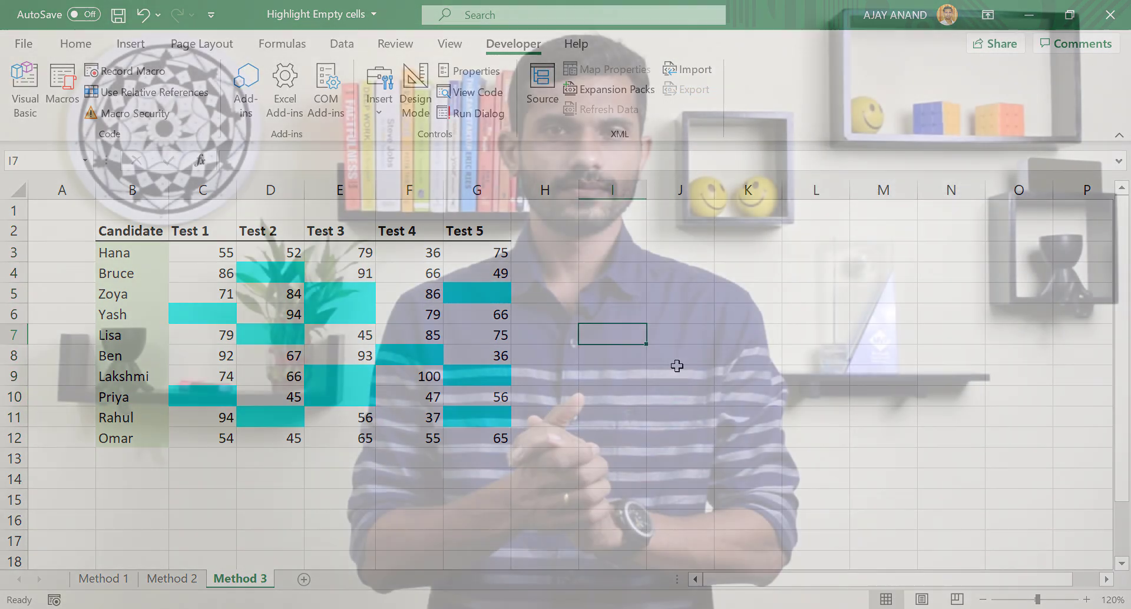